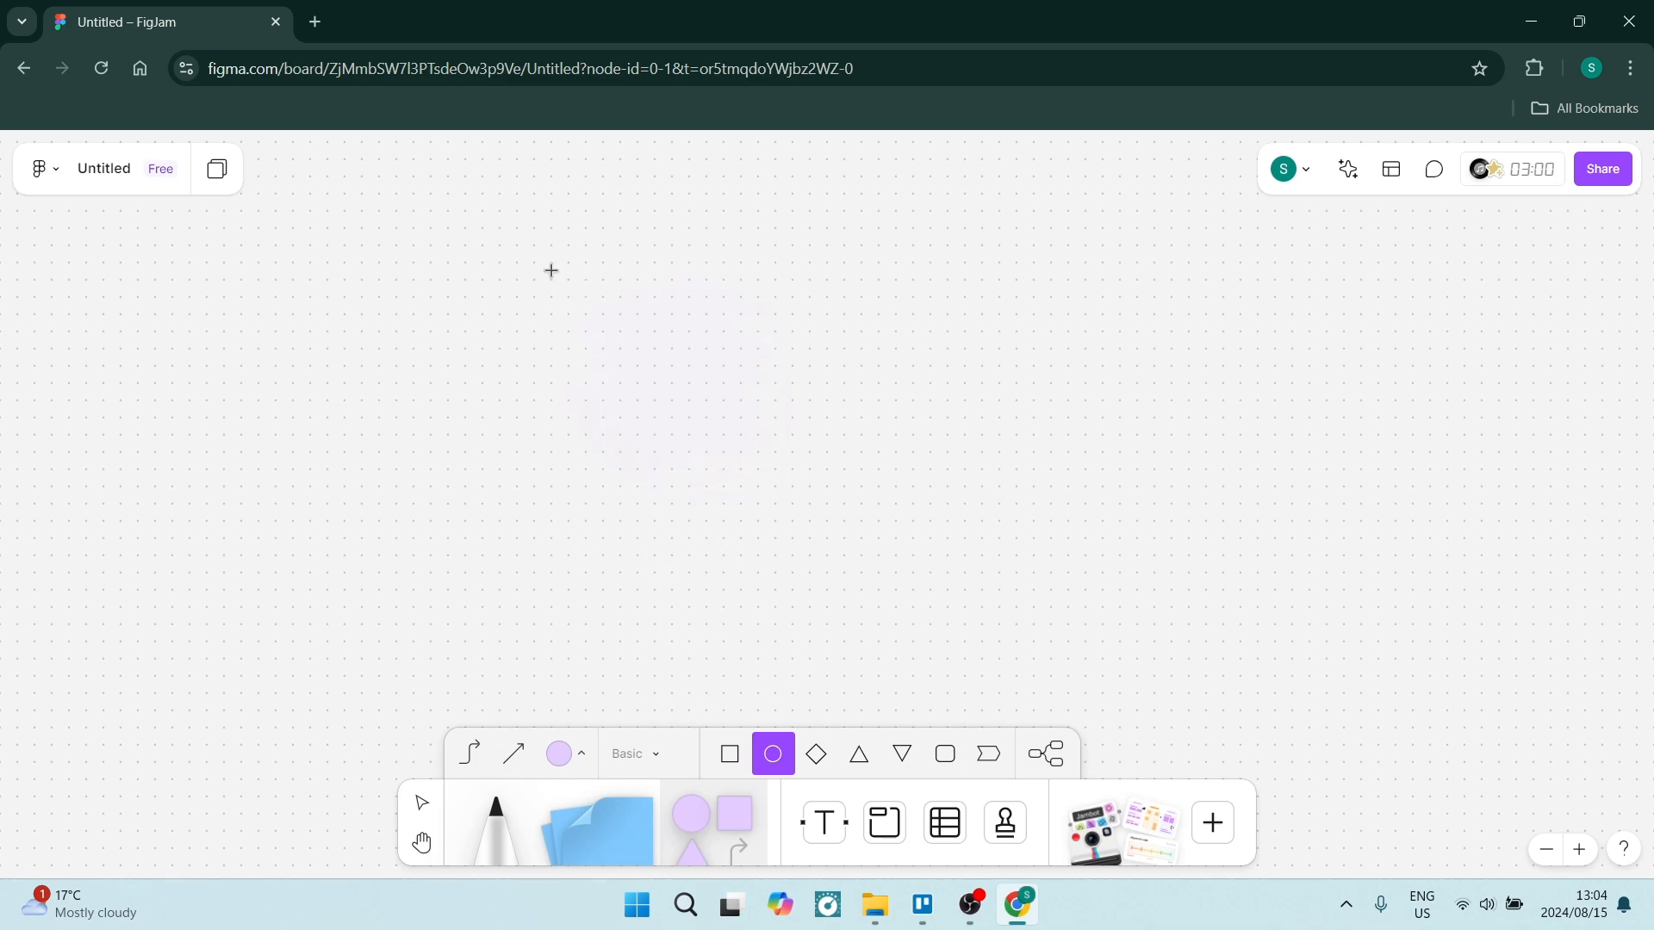
Draw a circle on the board and label it "Home".
{"action": "left_click_drag", "start_coordinate": [551, 271], "coordinate": [775, 486]}
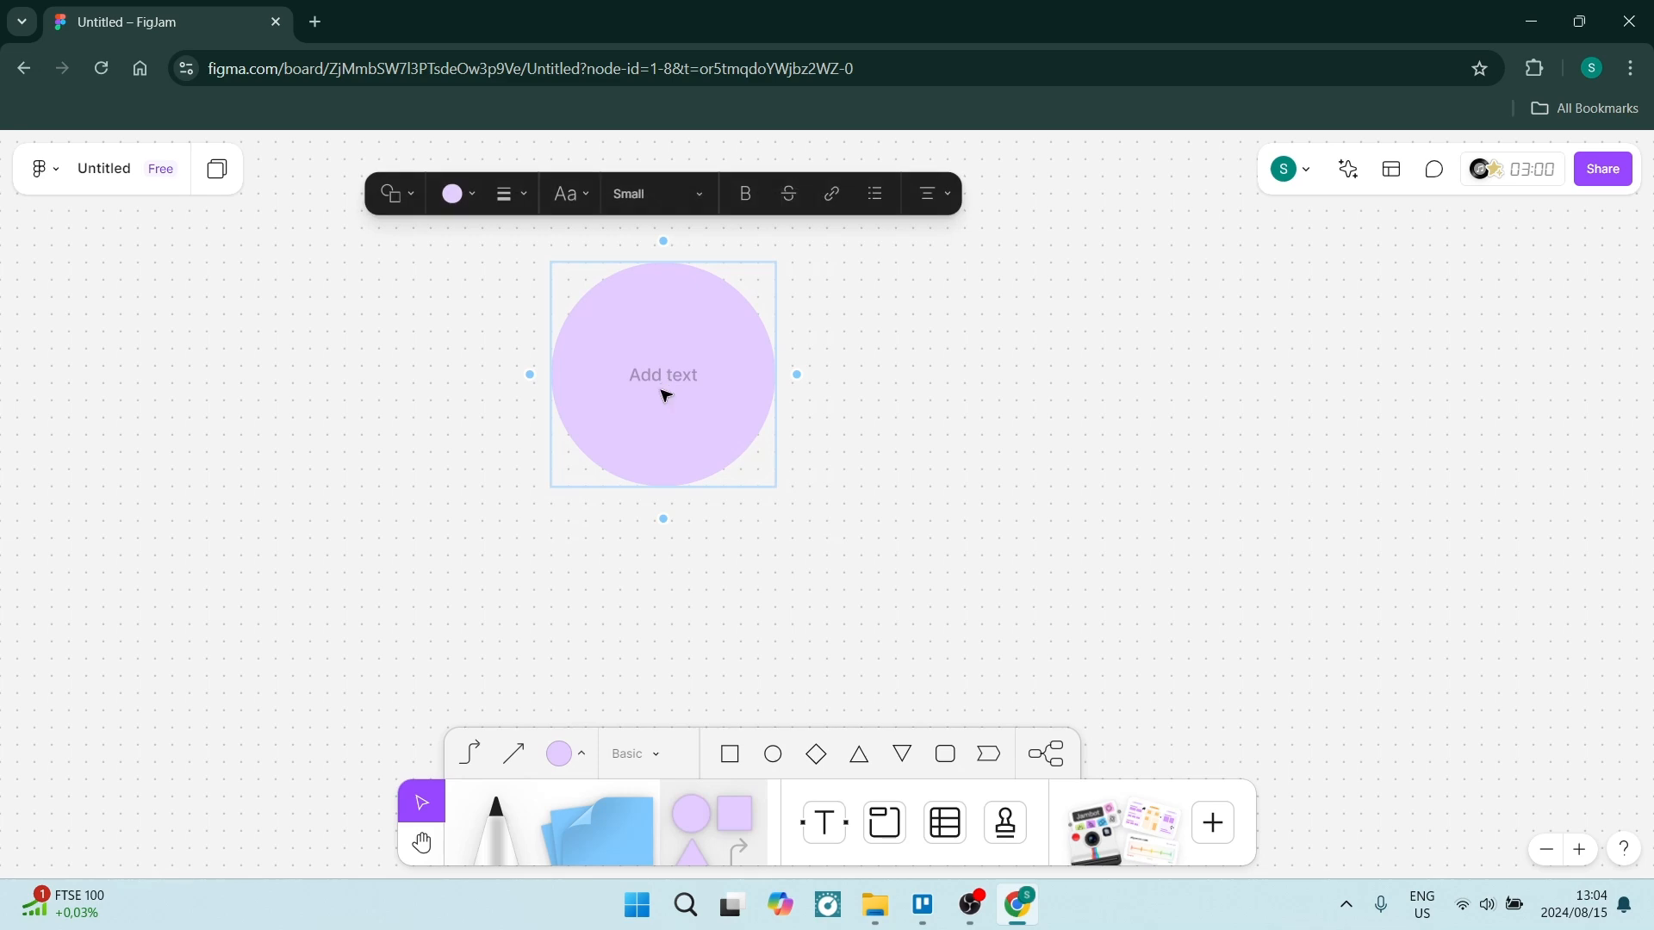
{"action": "type", "text": "Home"}
{"action": "left_click", "coordinate": [417, 460]}
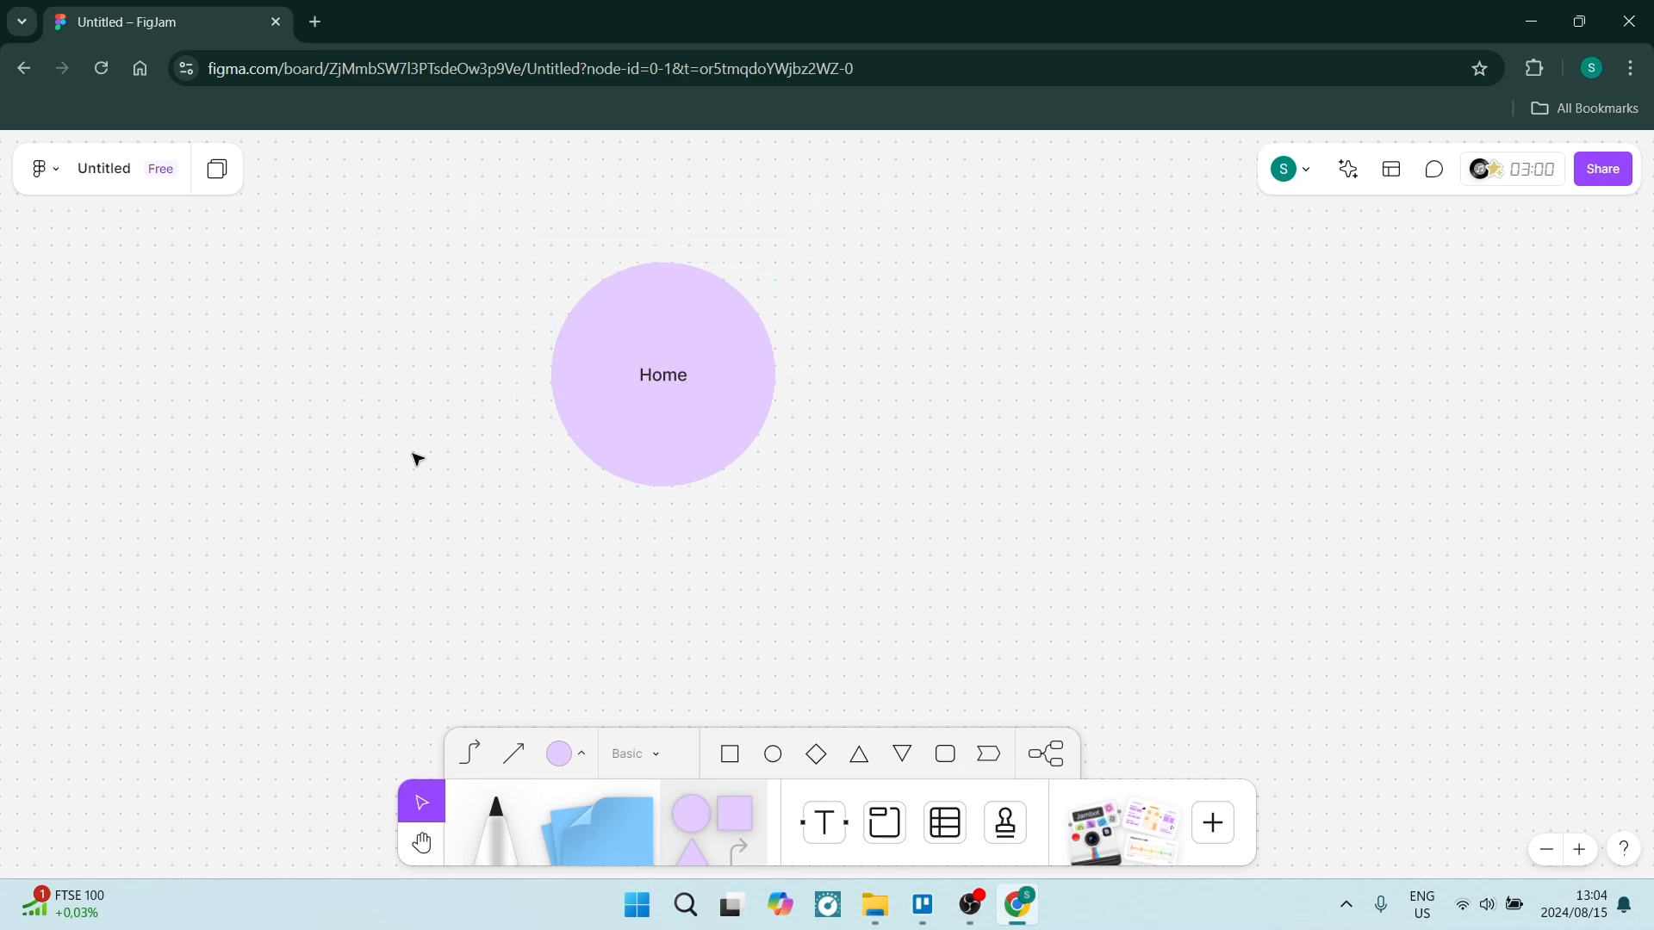
Add a connected circle below Home and label it "Products".
{"action": "left_click", "coordinate": [652, 398]}
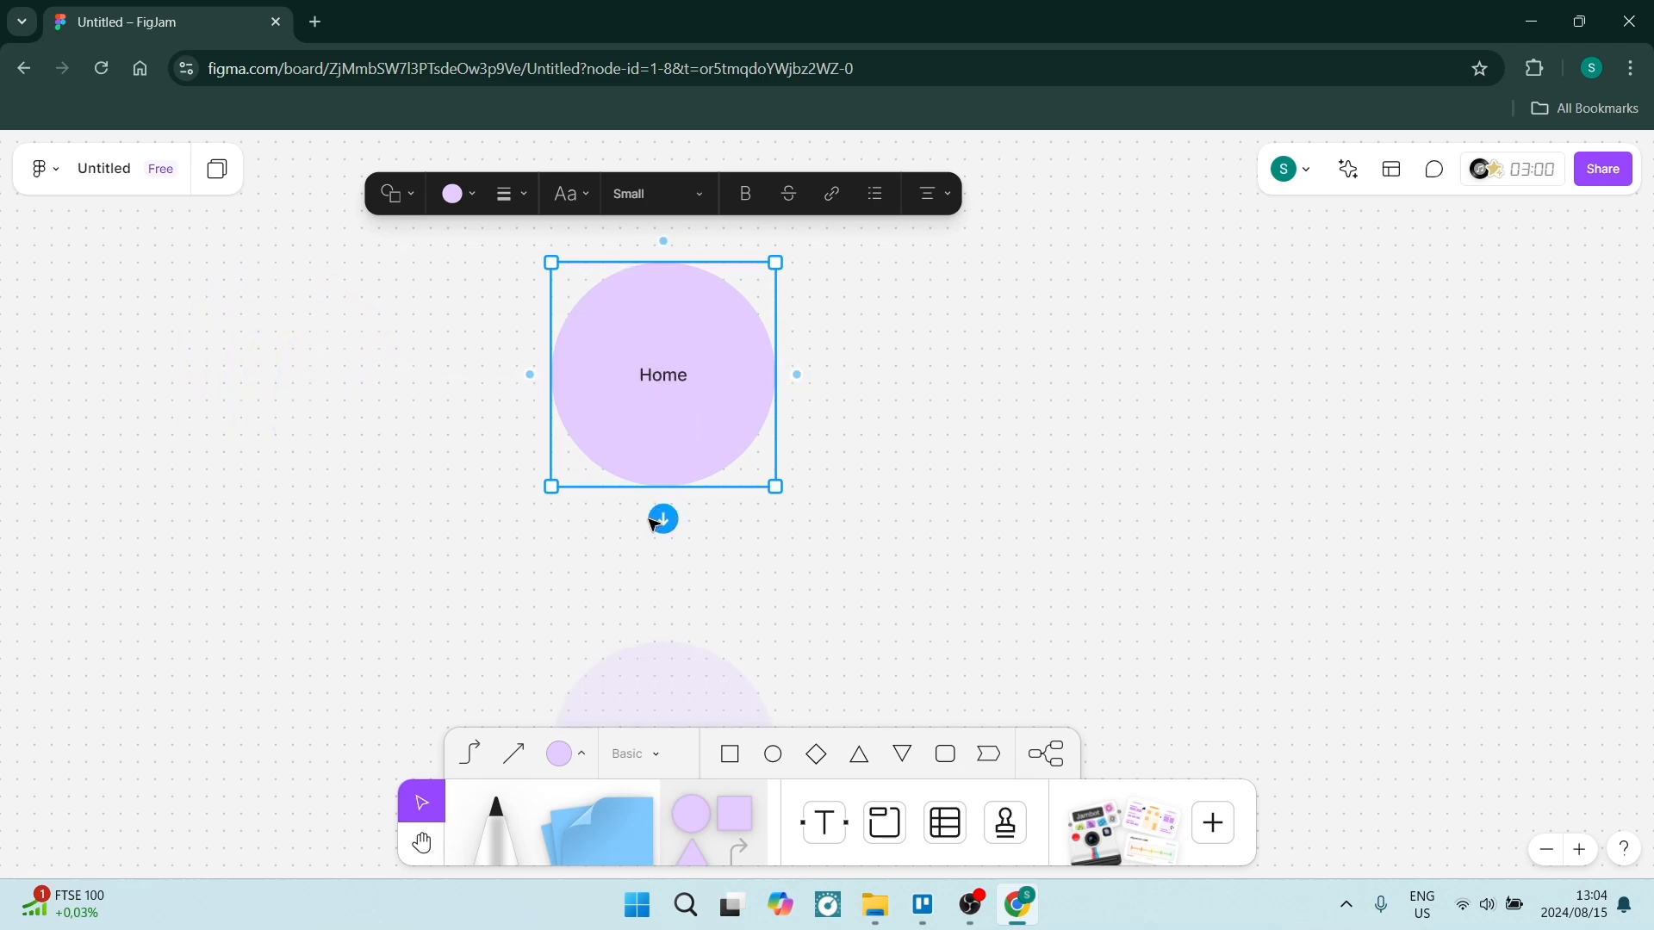
{"action": "mouse_move", "coordinate": [664, 520]}
{"action": "left_click", "coordinate": [664, 520]}
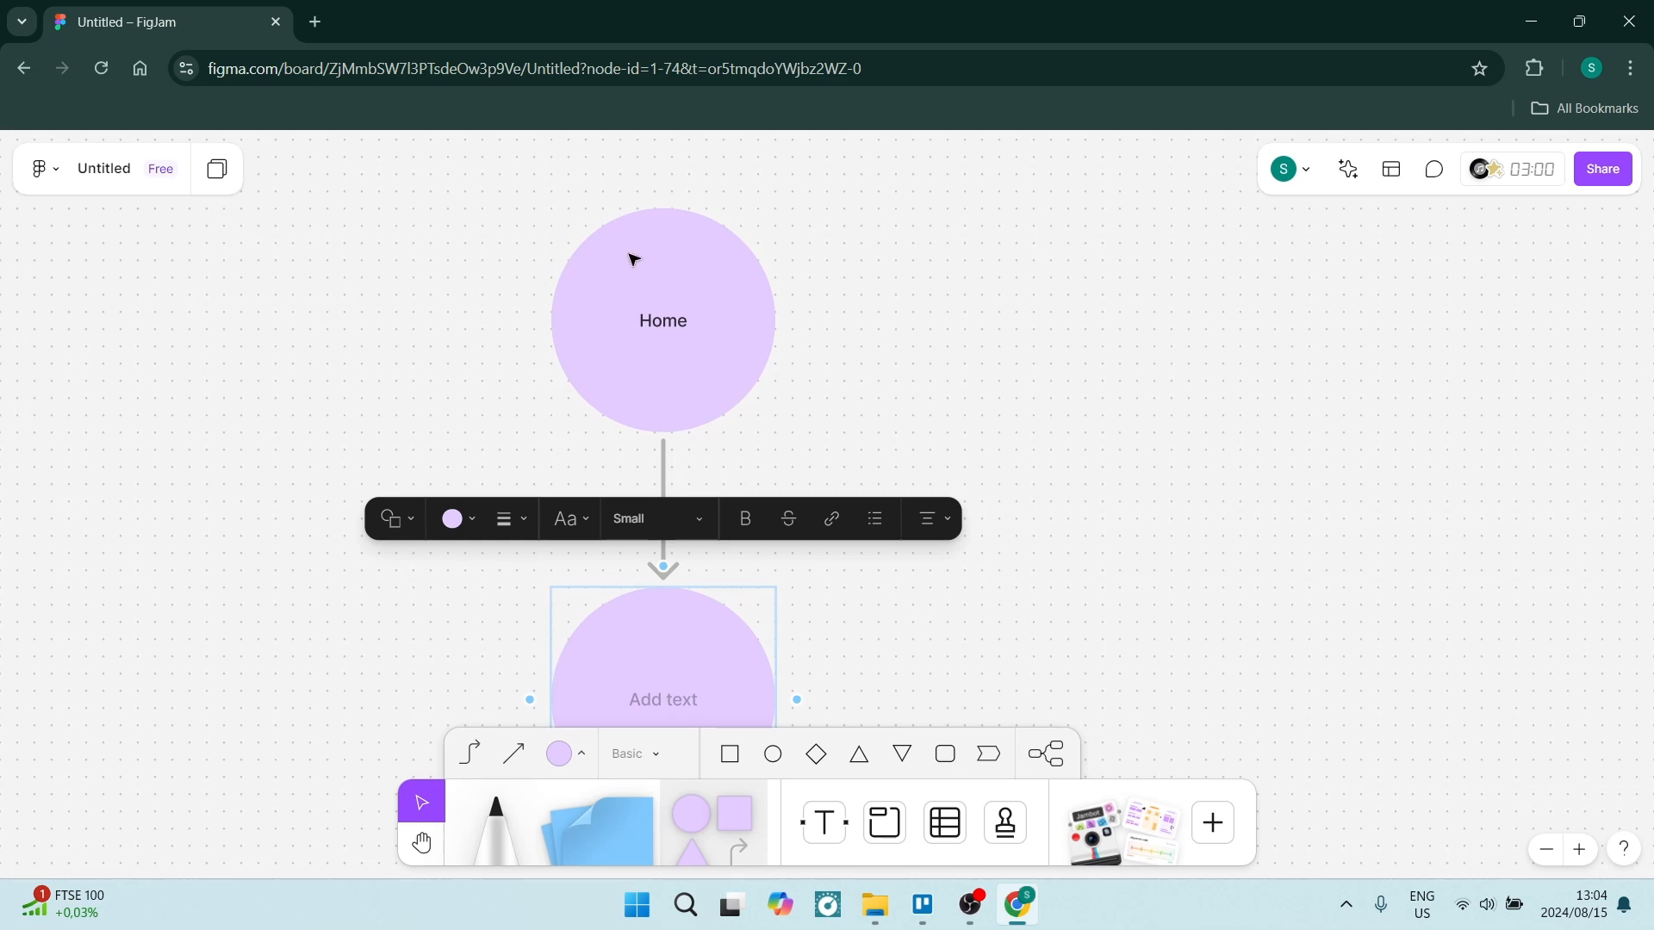
{"action": "scroll", "coordinate": [650, 491], "scroll_direction": "down", "scroll_amount": 2}
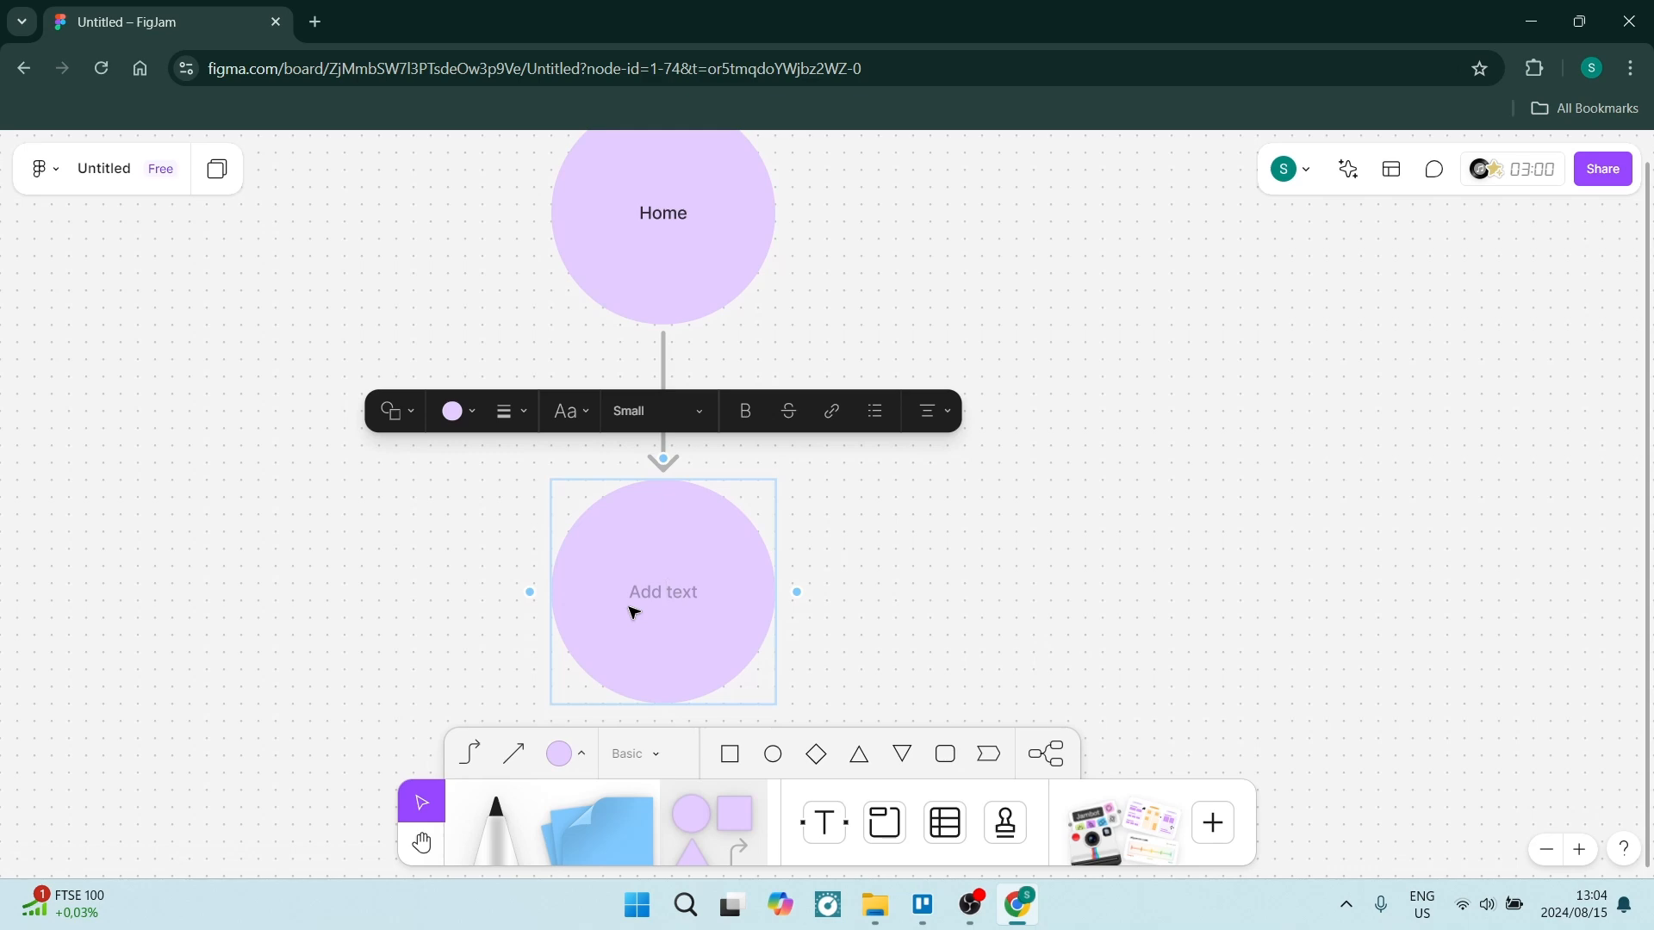
{"action": "type", "text": "Products"}
Add another connected circle from Home to the right of Products and label it "Contact Us".
{"action": "left_click", "coordinate": [667, 297]}
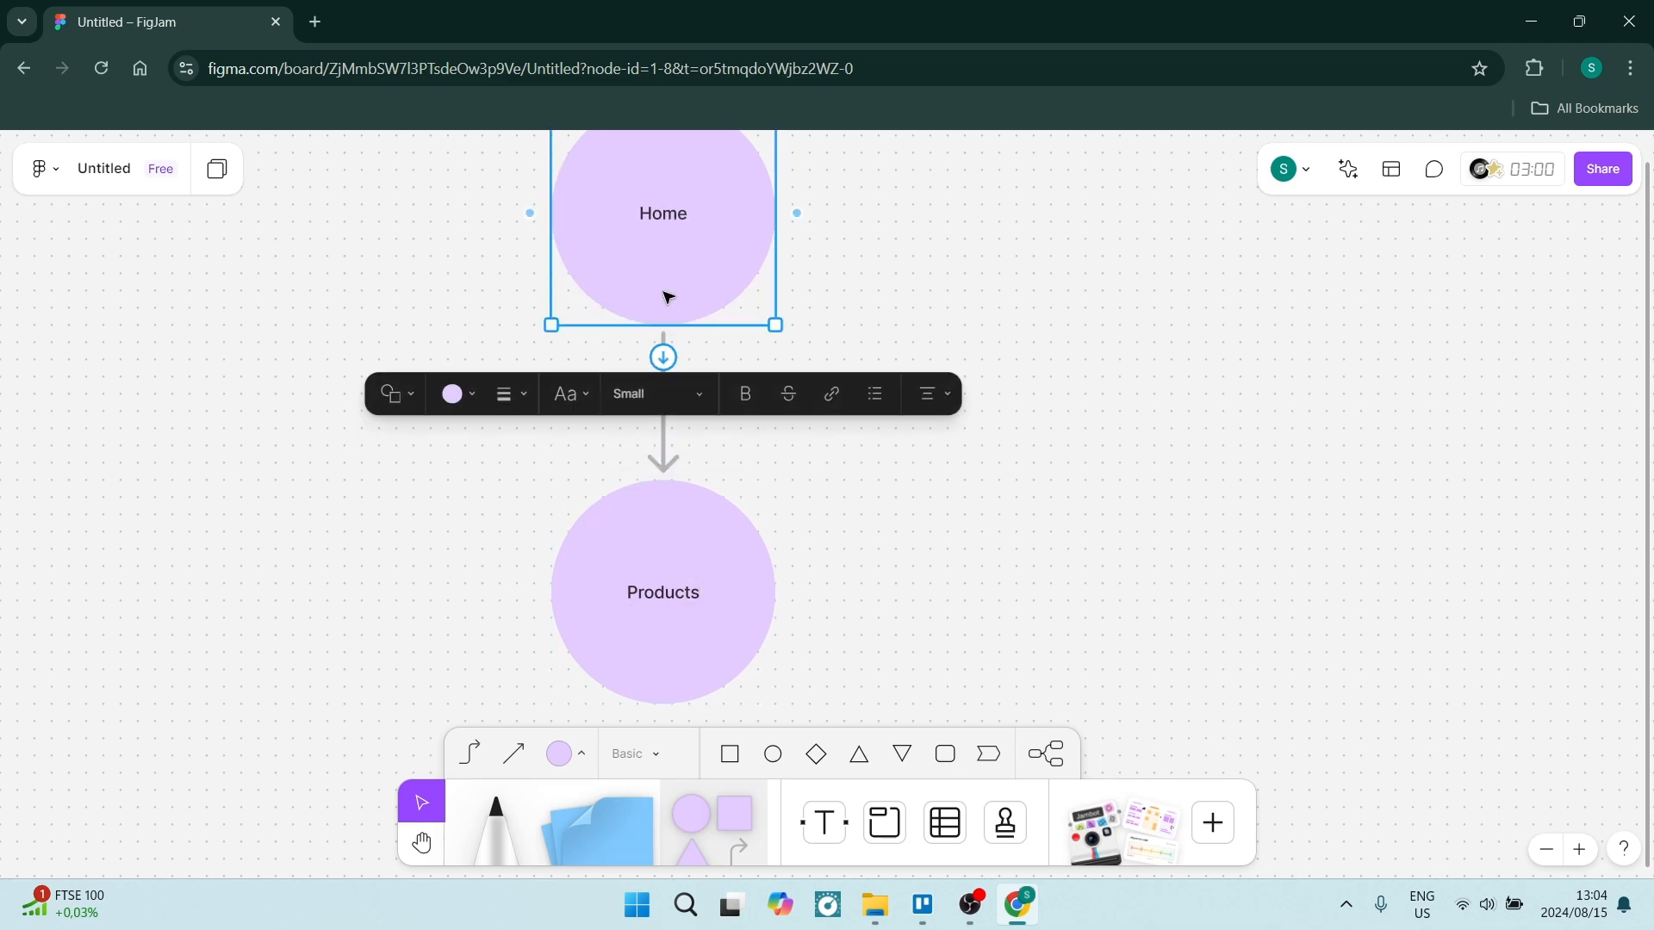
{"action": "left_click", "coordinate": [664, 355]}
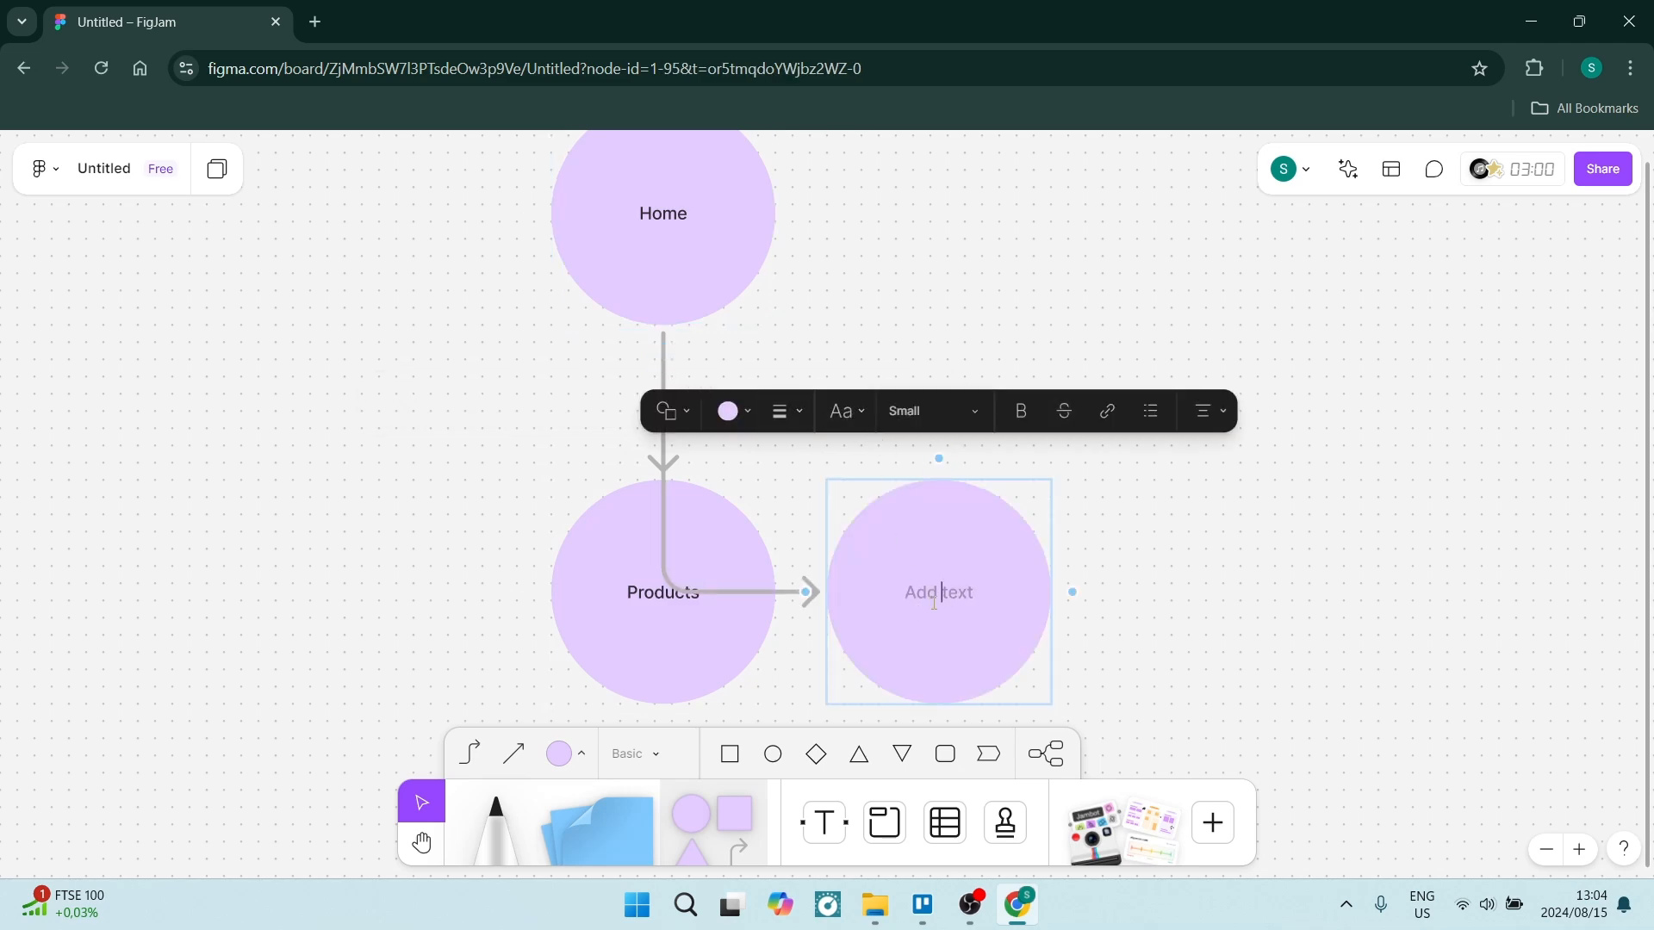
{"action": "type", "text": "Contact Us"}
Add a third connected circle from Home to the left of Products and label it "Blog".
{"action": "left_click", "coordinate": [647, 266]}
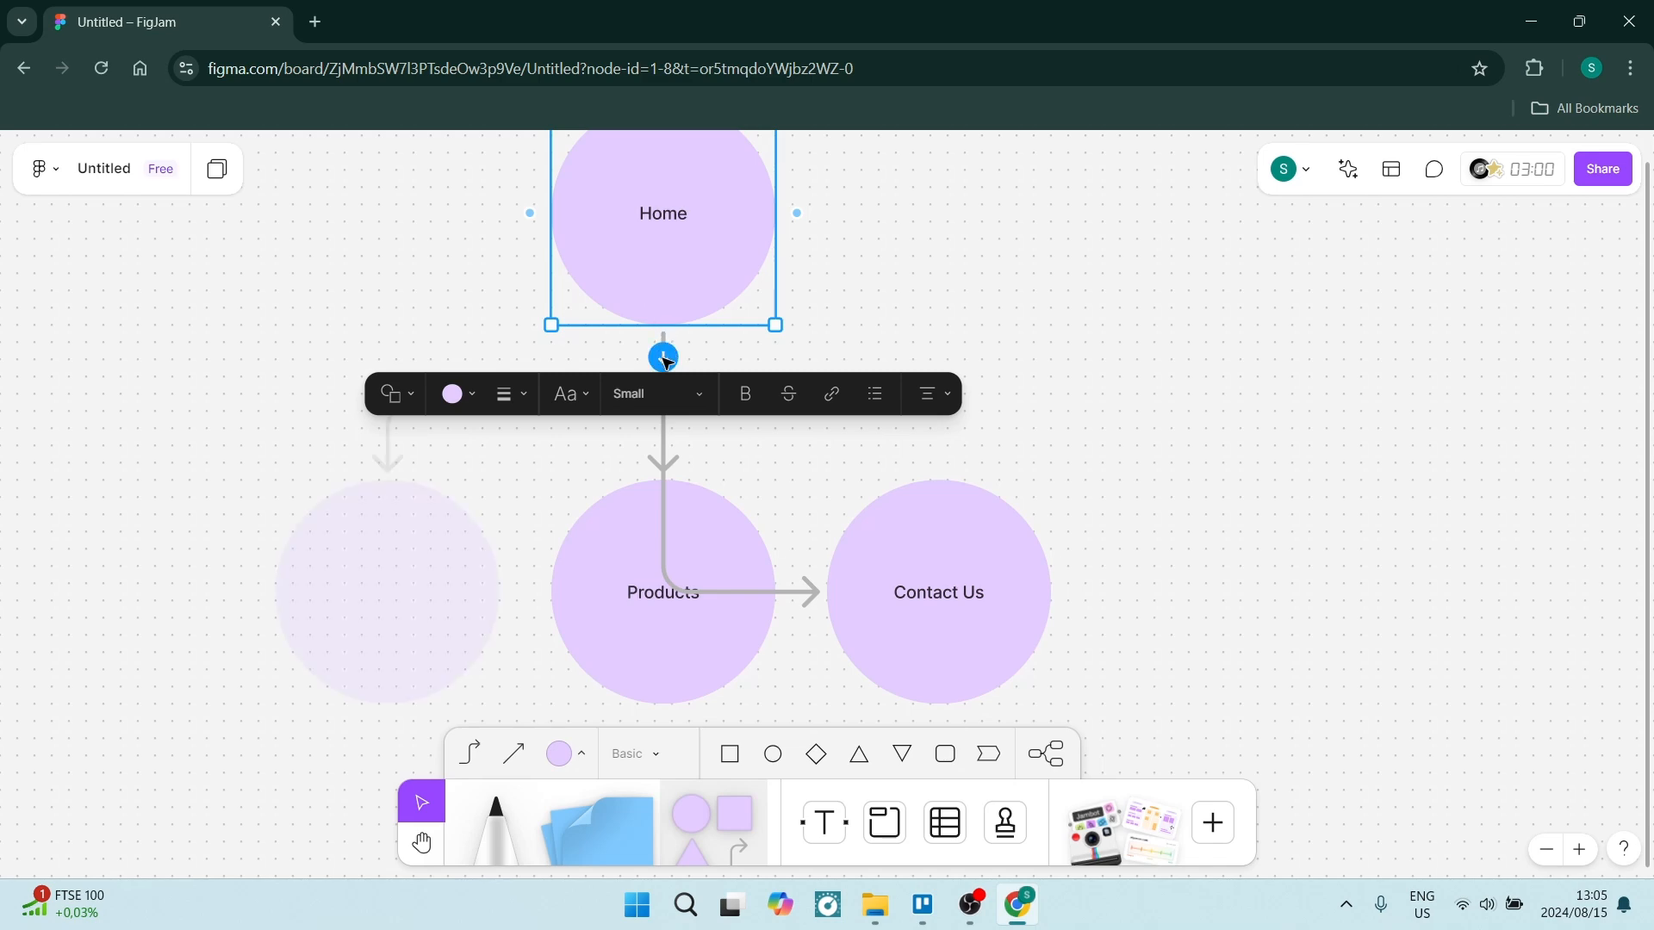
{"action": "left_click", "coordinate": [663, 357]}
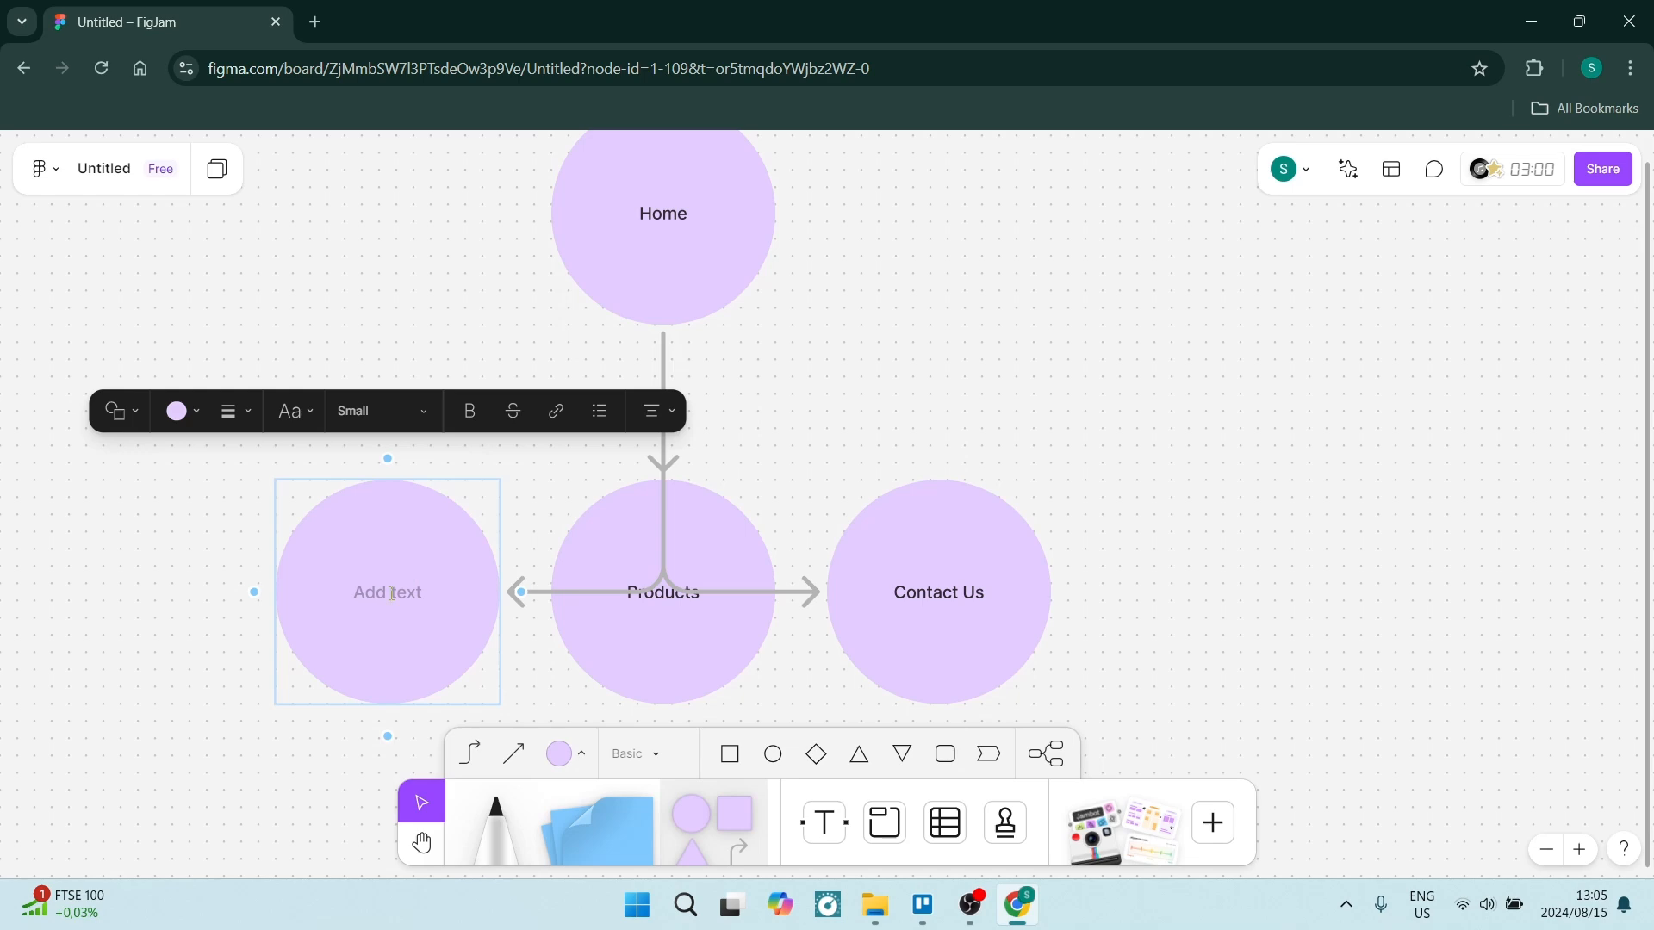
{"action": "type", "text": "Blog"}
{"action": "left_click", "coordinate": [392, 276]}
{"action": "scroll", "coordinate": [616, 502], "scroll_direction": "up", "scroll_amount": 1}
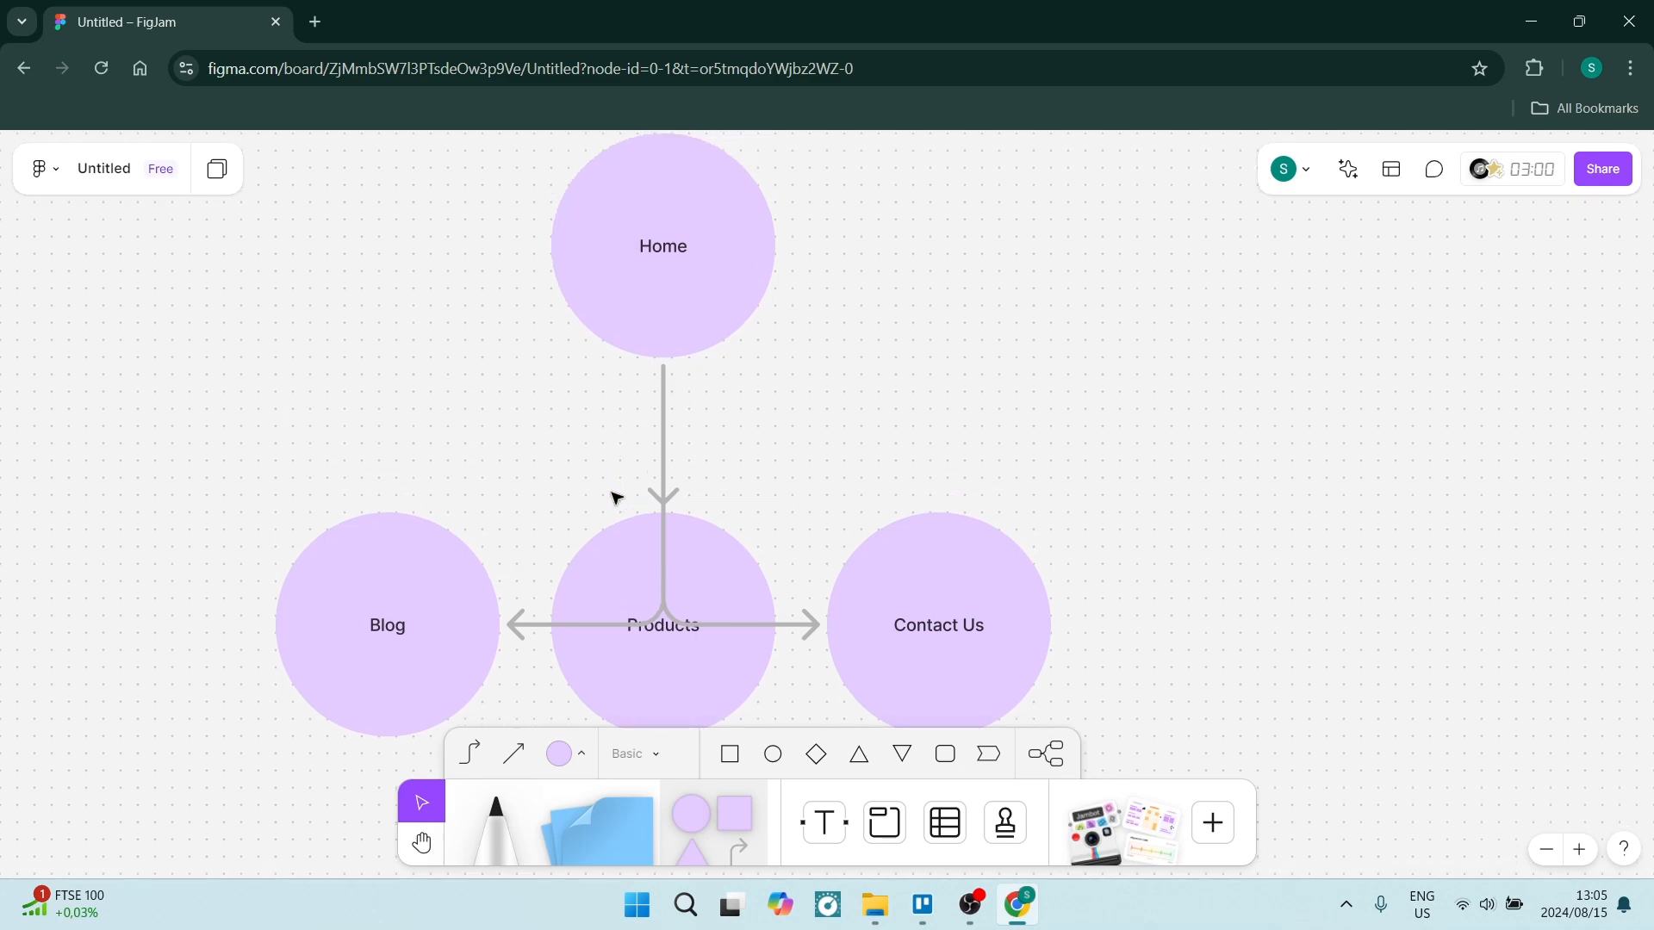
Change the Home circle's fill colour to red.
{"action": "left_click", "coordinate": [628, 306]}
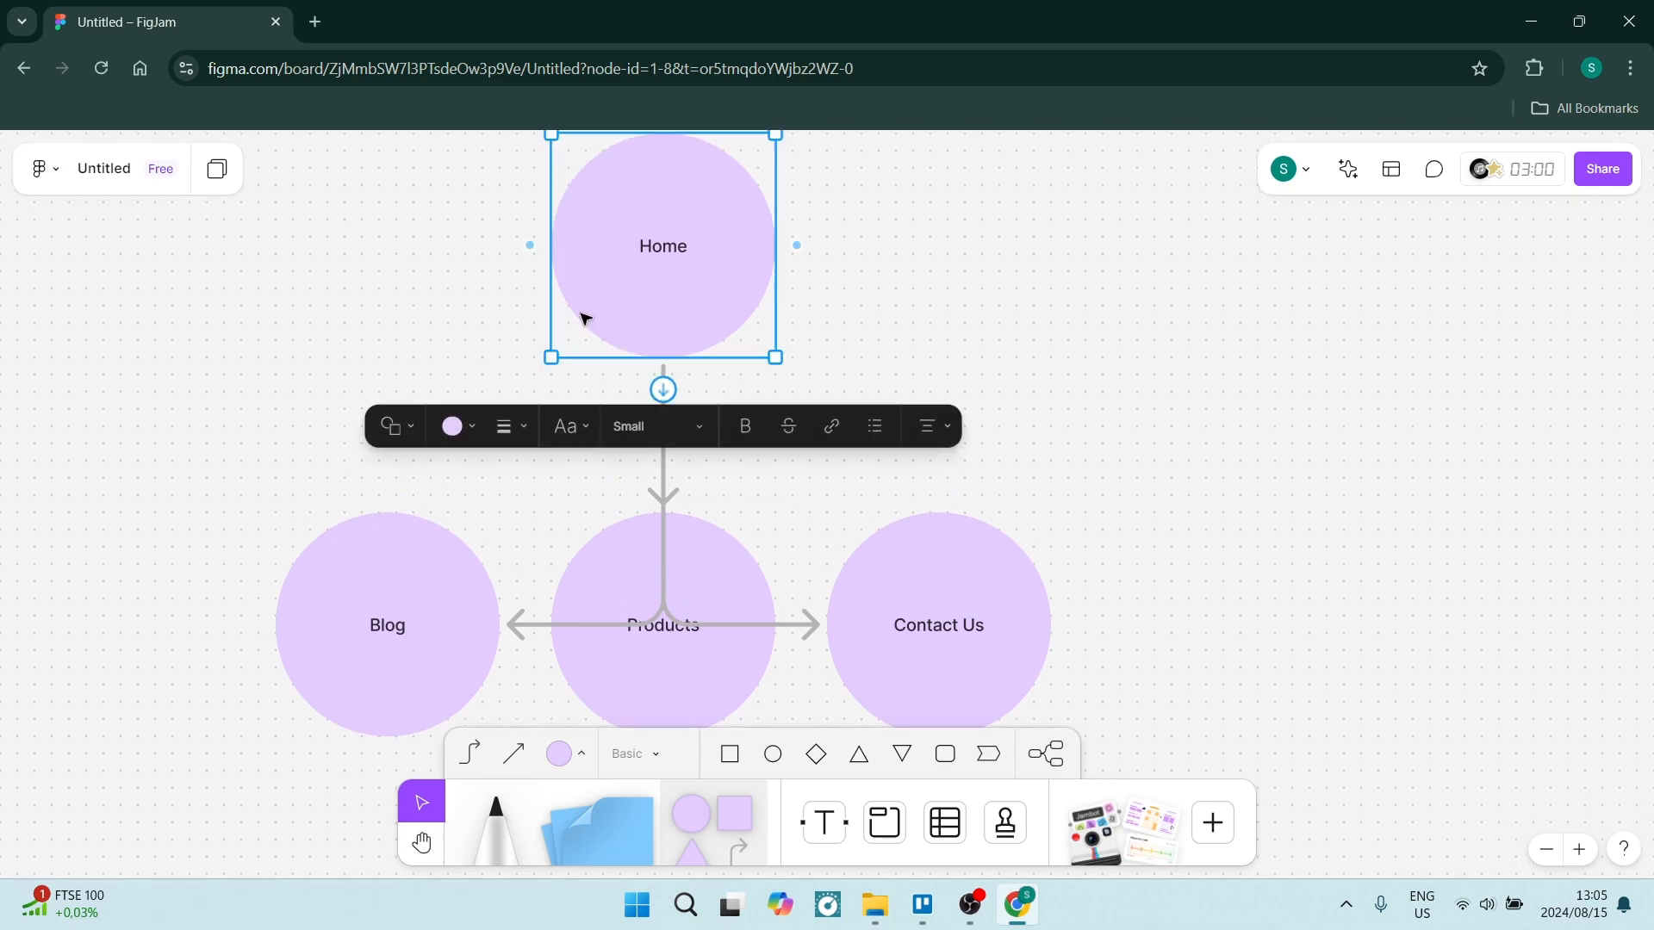
{"action": "left_click", "coordinate": [470, 433]}
{"action": "left_click", "coordinate": [387, 342]}
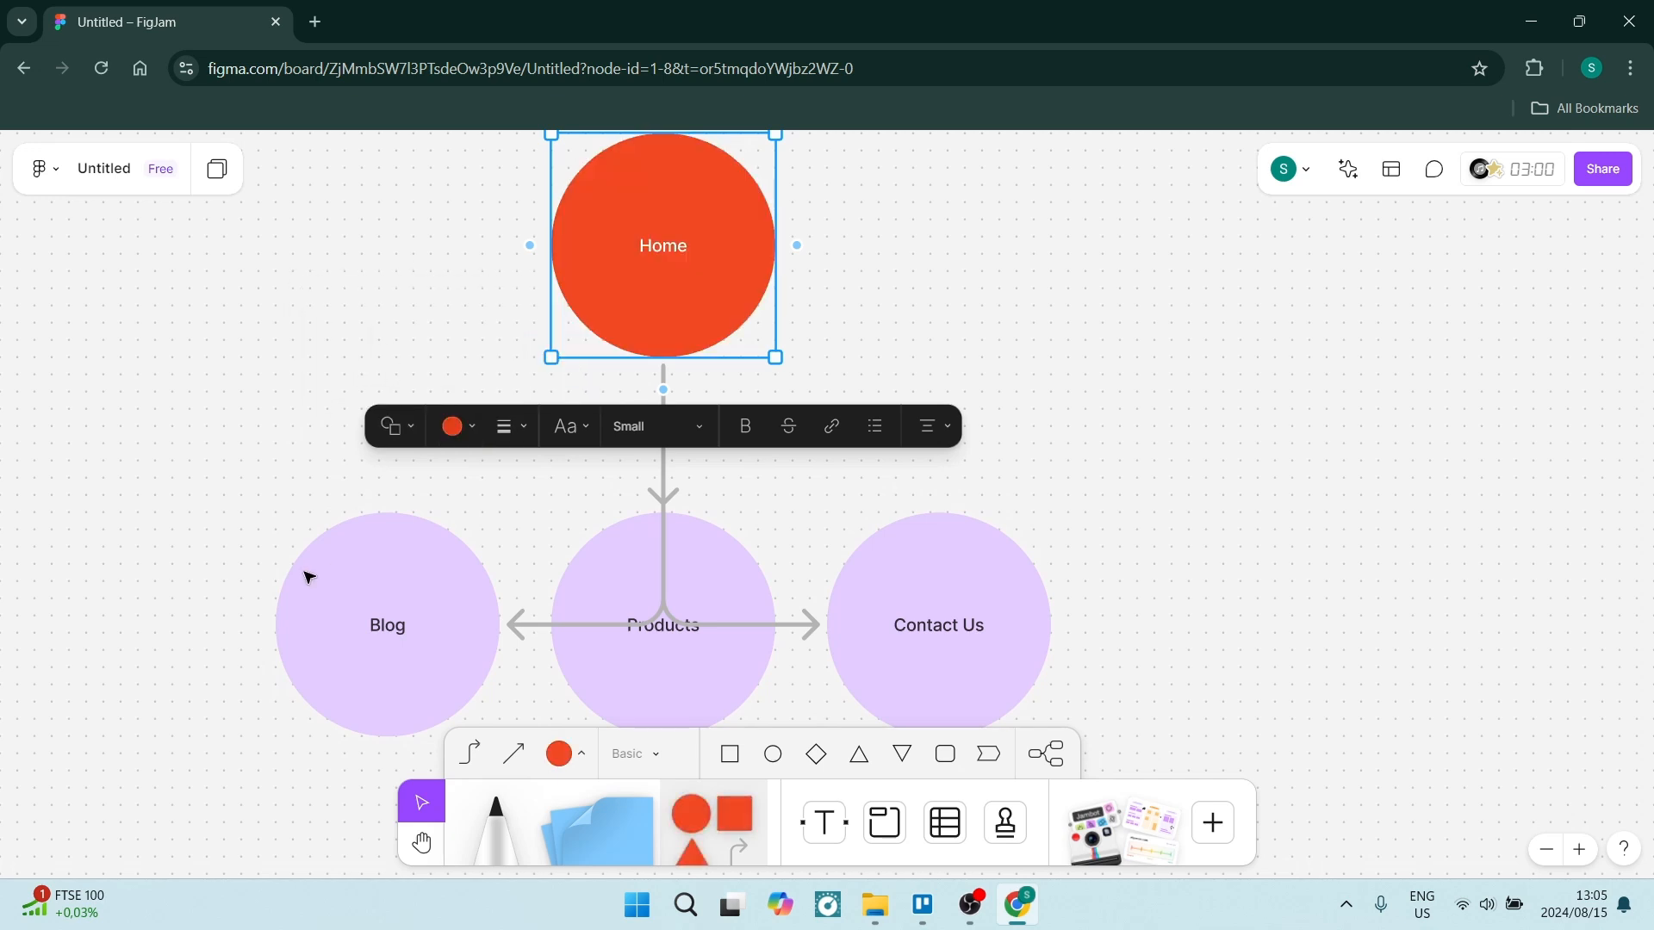
Select the Blog, Products and Contact Us circles and change their fill colour to yellow.
{"action": "left_click_drag", "start_coordinate": [202, 594], "coordinate": [1048, 658]}
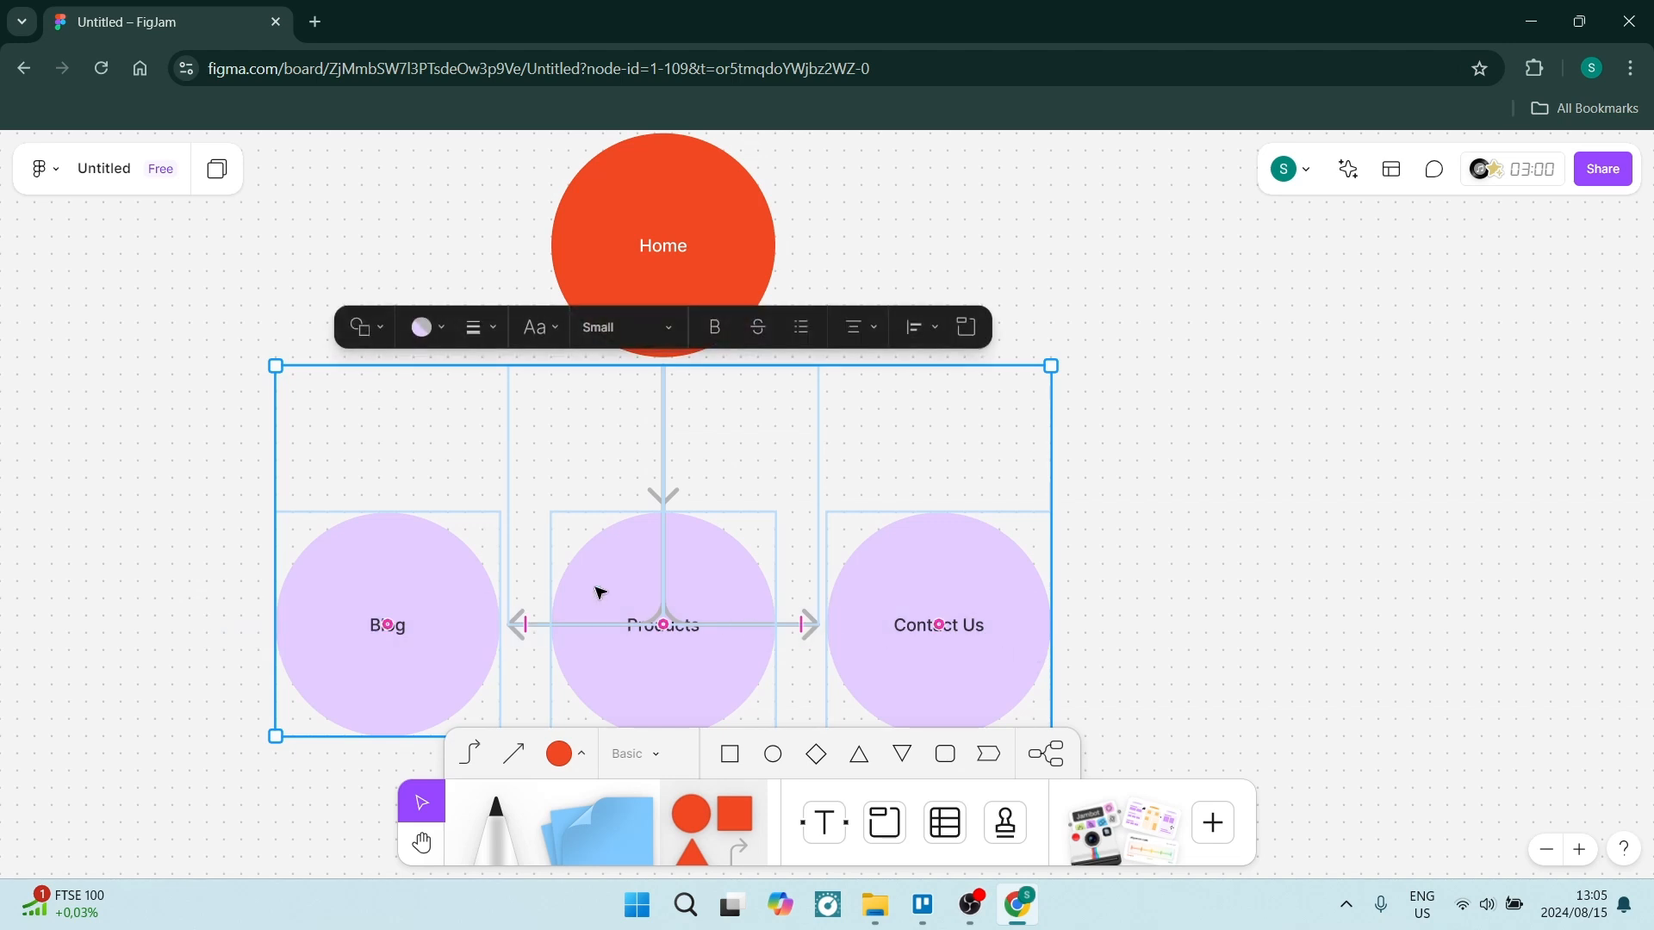
{"action": "left_click", "coordinate": [441, 324]}
{"action": "left_click", "coordinate": [426, 242]}
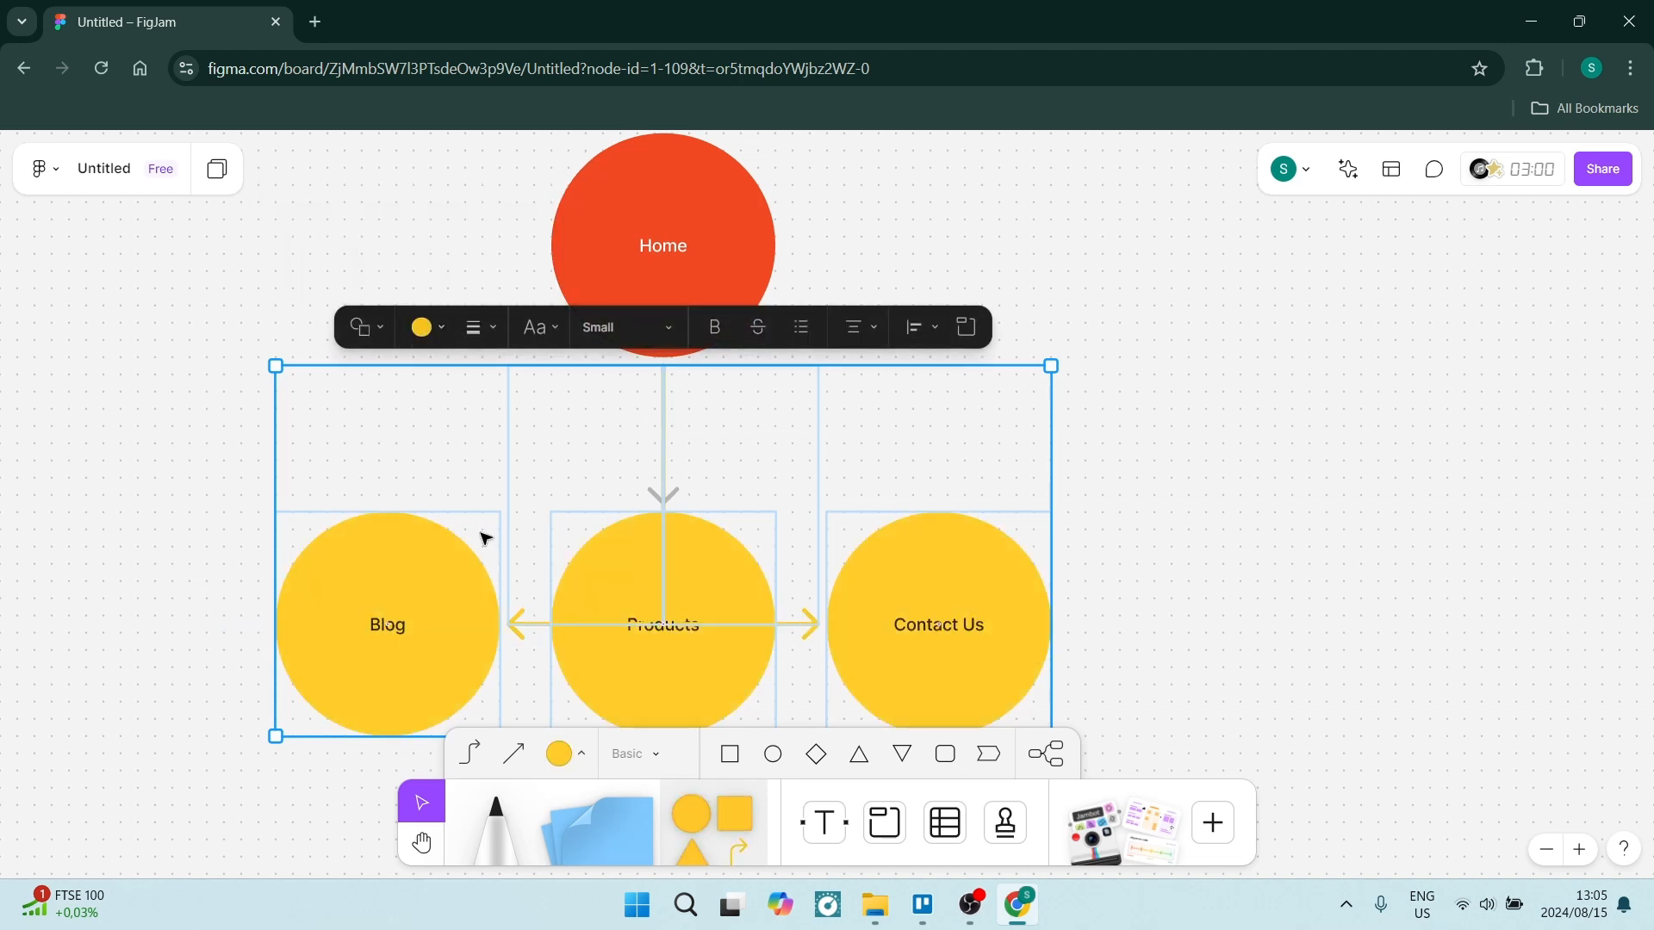
Add three connected child circles branching below the Products circle.
{"action": "scroll", "coordinate": [491, 543], "scroll_direction": "down", "scroll_amount": 3}
{"action": "left_click", "coordinate": [671, 437]}
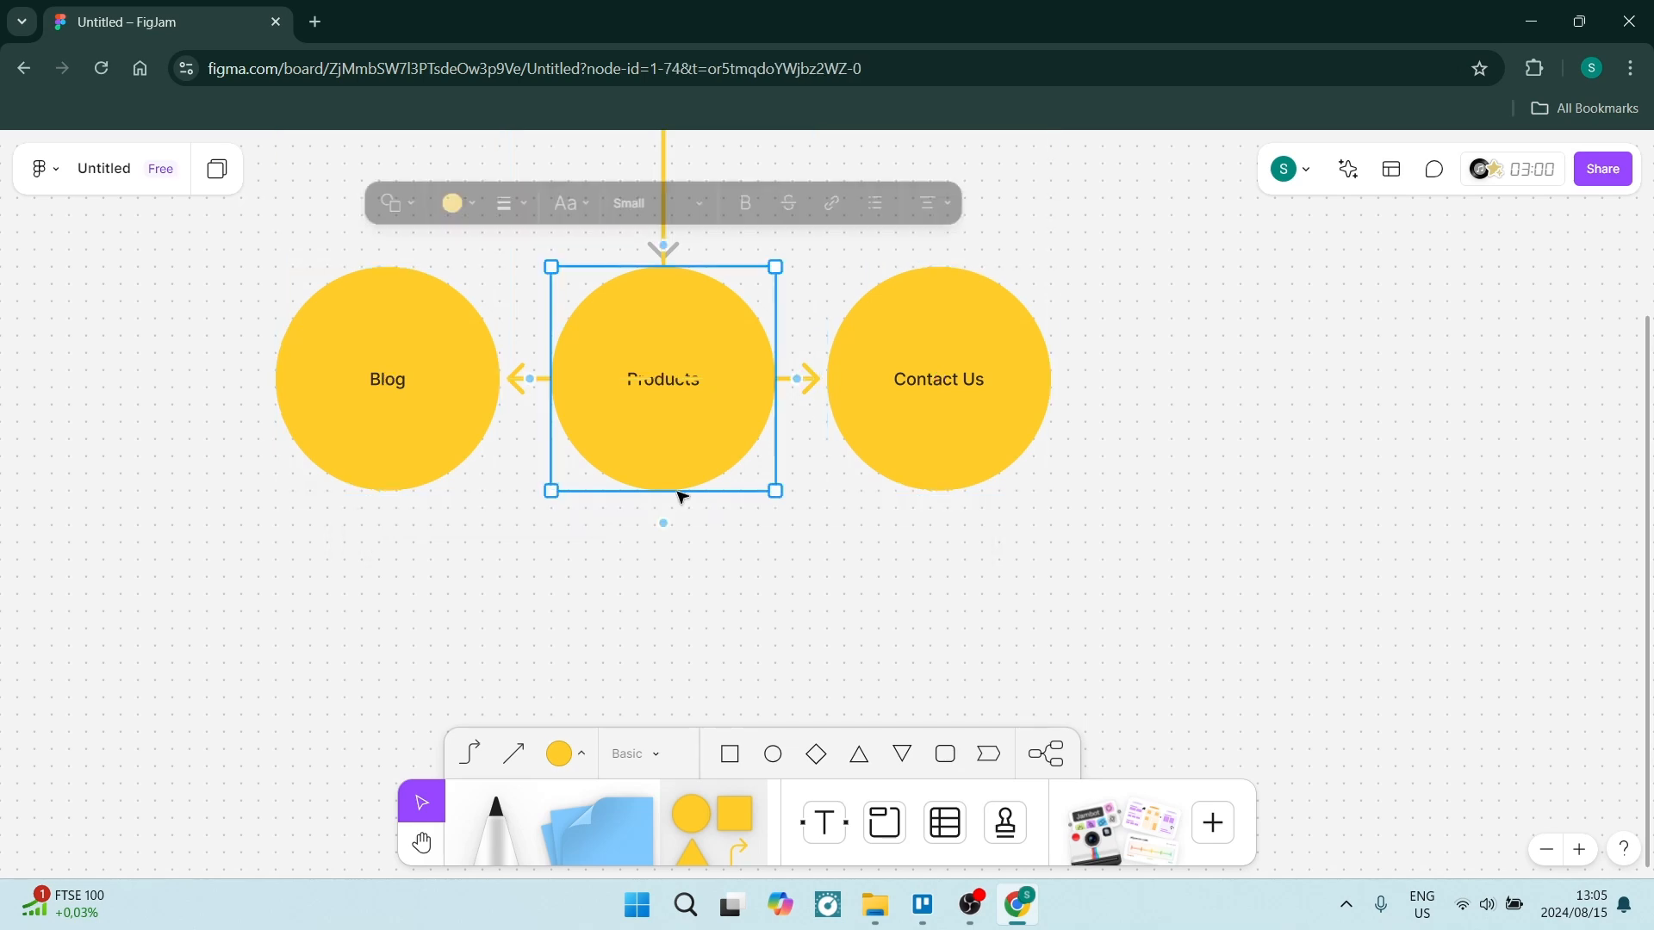
{"action": "left_click", "coordinate": [1198, 574]}
{"action": "left_click", "coordinate": [657, 436]}
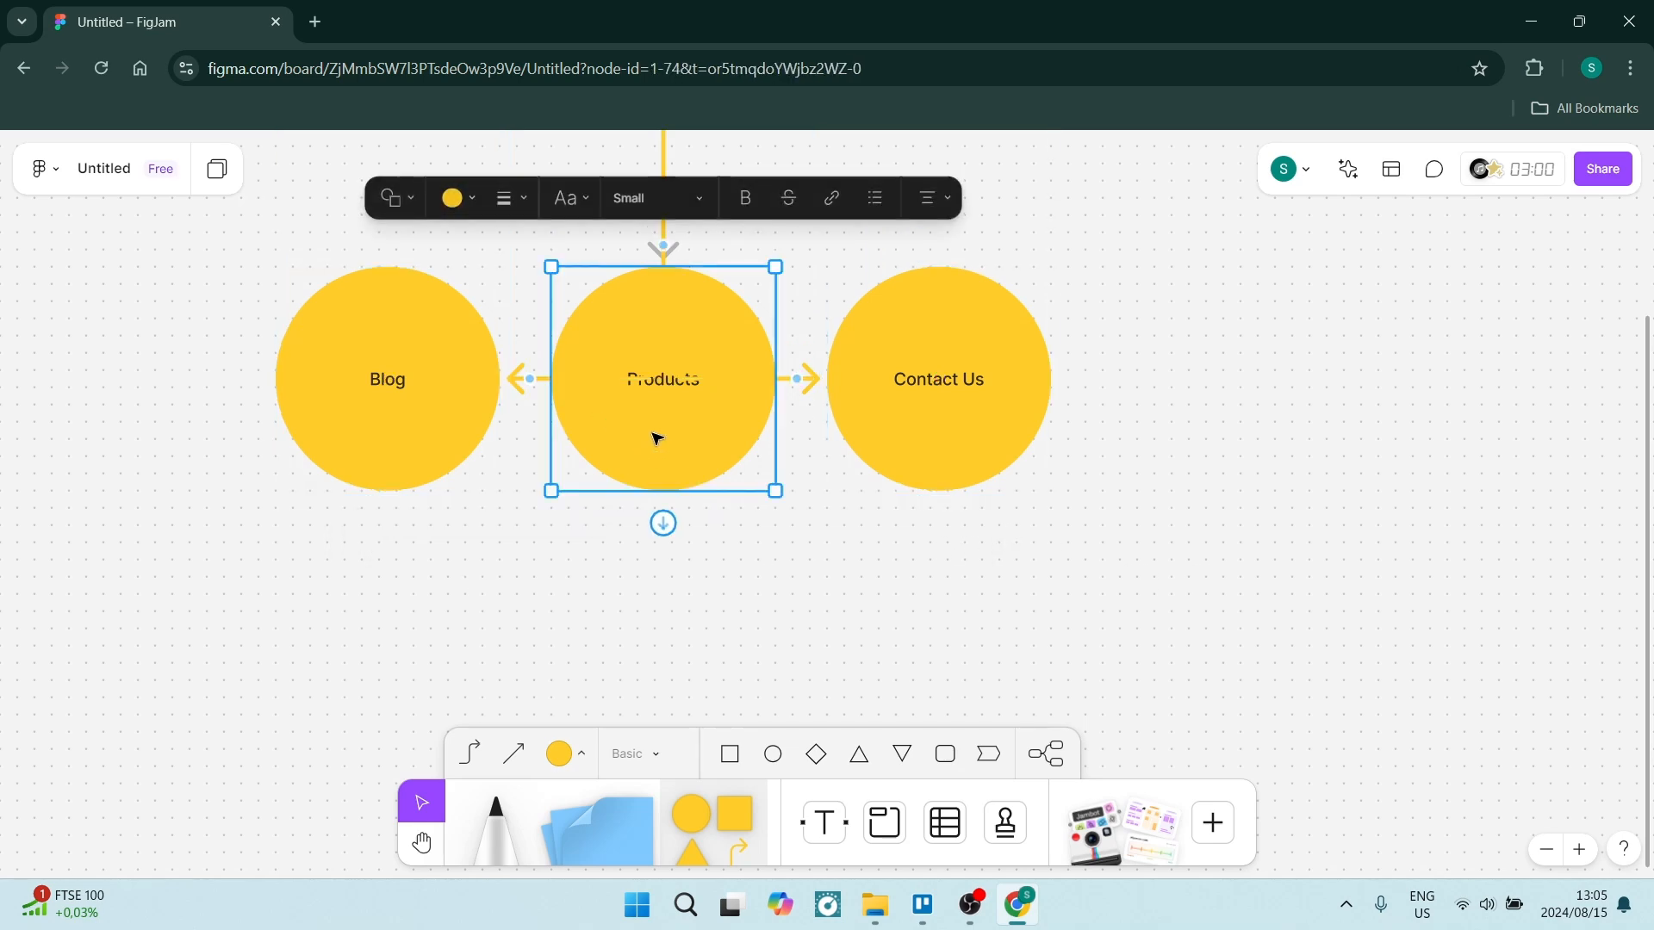
{"action": "left_click", "coordinate": [664, 522]}
{"action": "scroll", "coordinate": [695, 569], "scroll_direction": "down", "scroll_amount": 4}
{"action": "scroll", "coordinate": [596, 277], "scroll_direction": "up", "scroll_amount": 2}
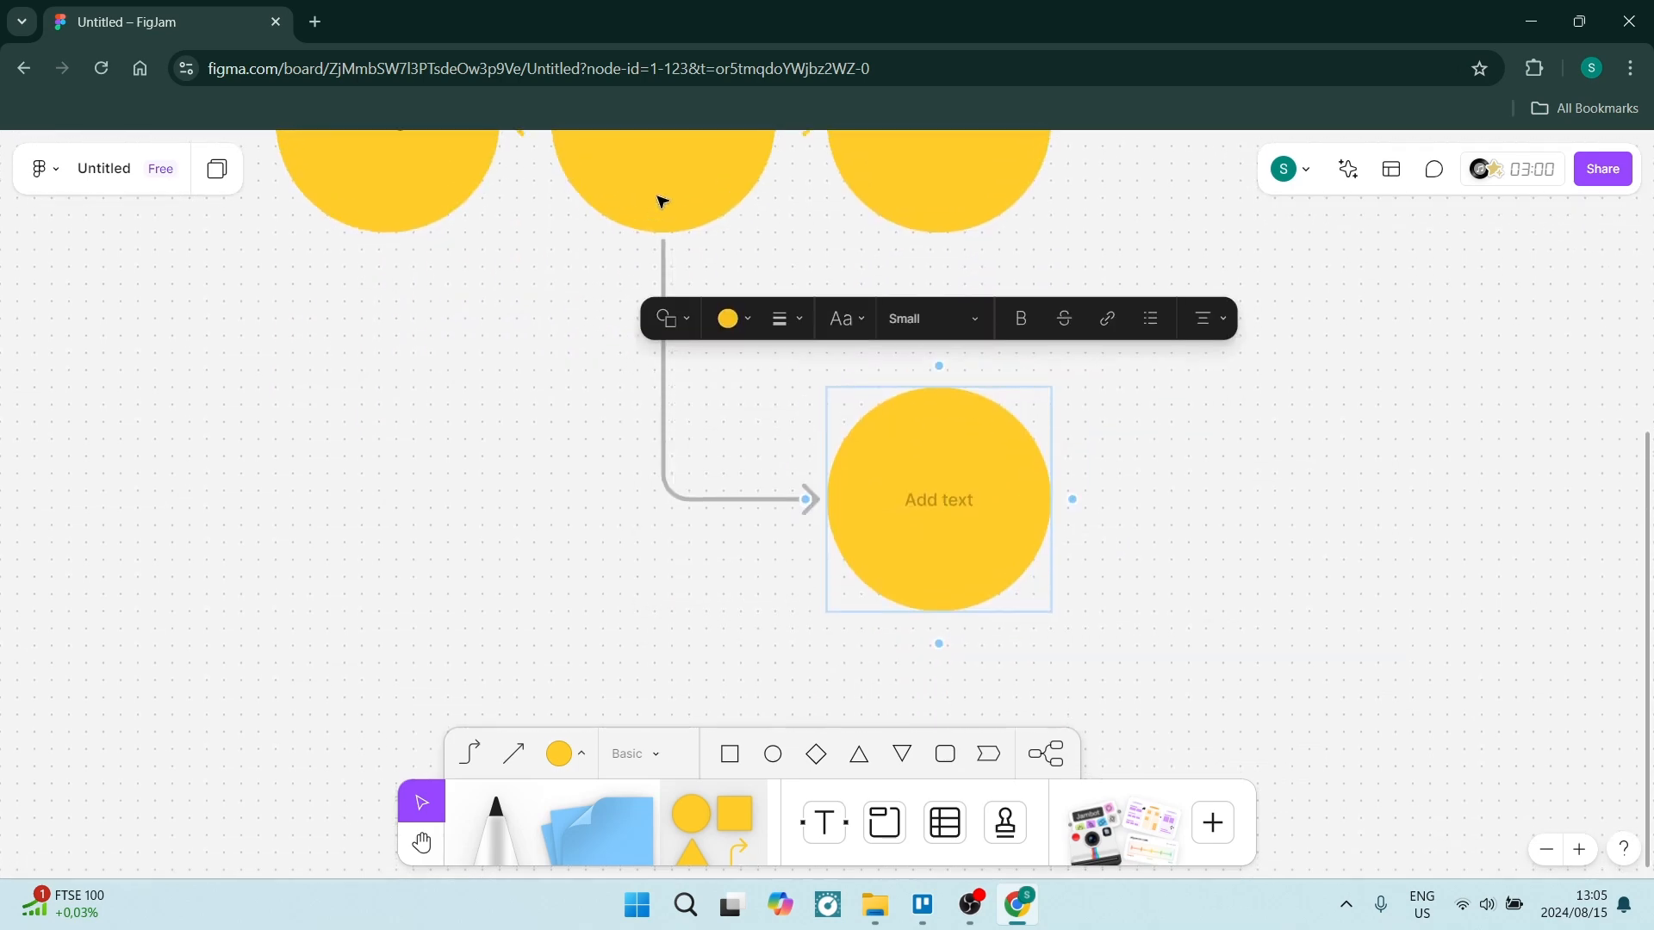
{"action": "left_click", "coordinate": [659, 201]}
{"action": "left_click", "coordinate": [663, 264]}
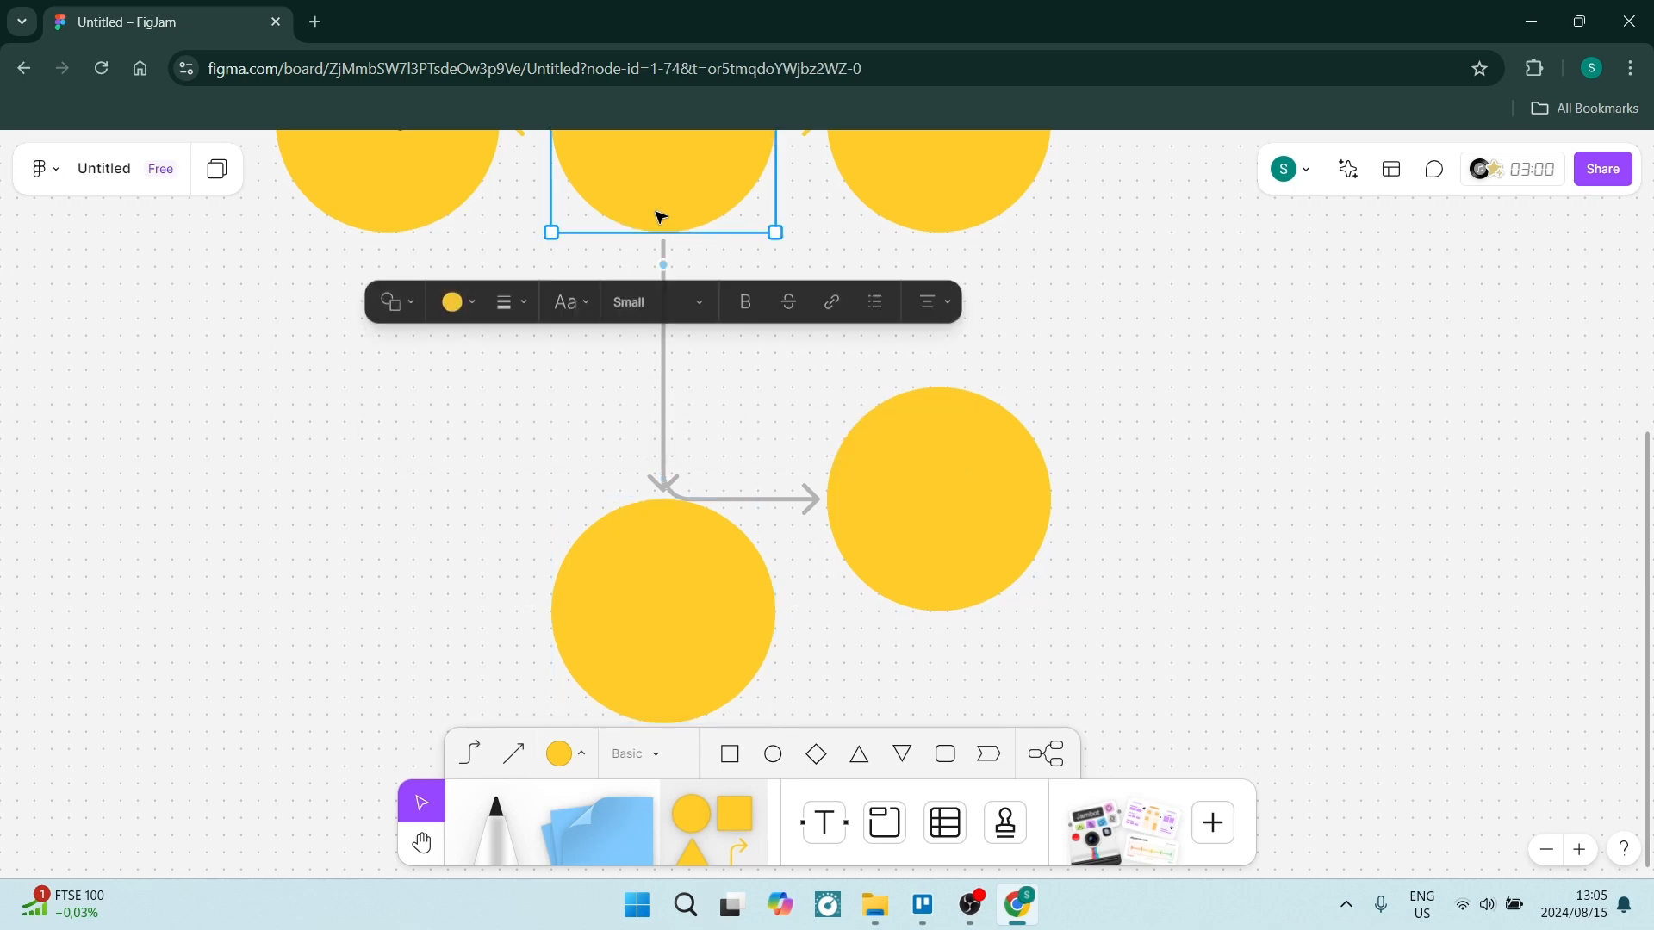
{"action": "left_click", "coordinate": [663, 264]}
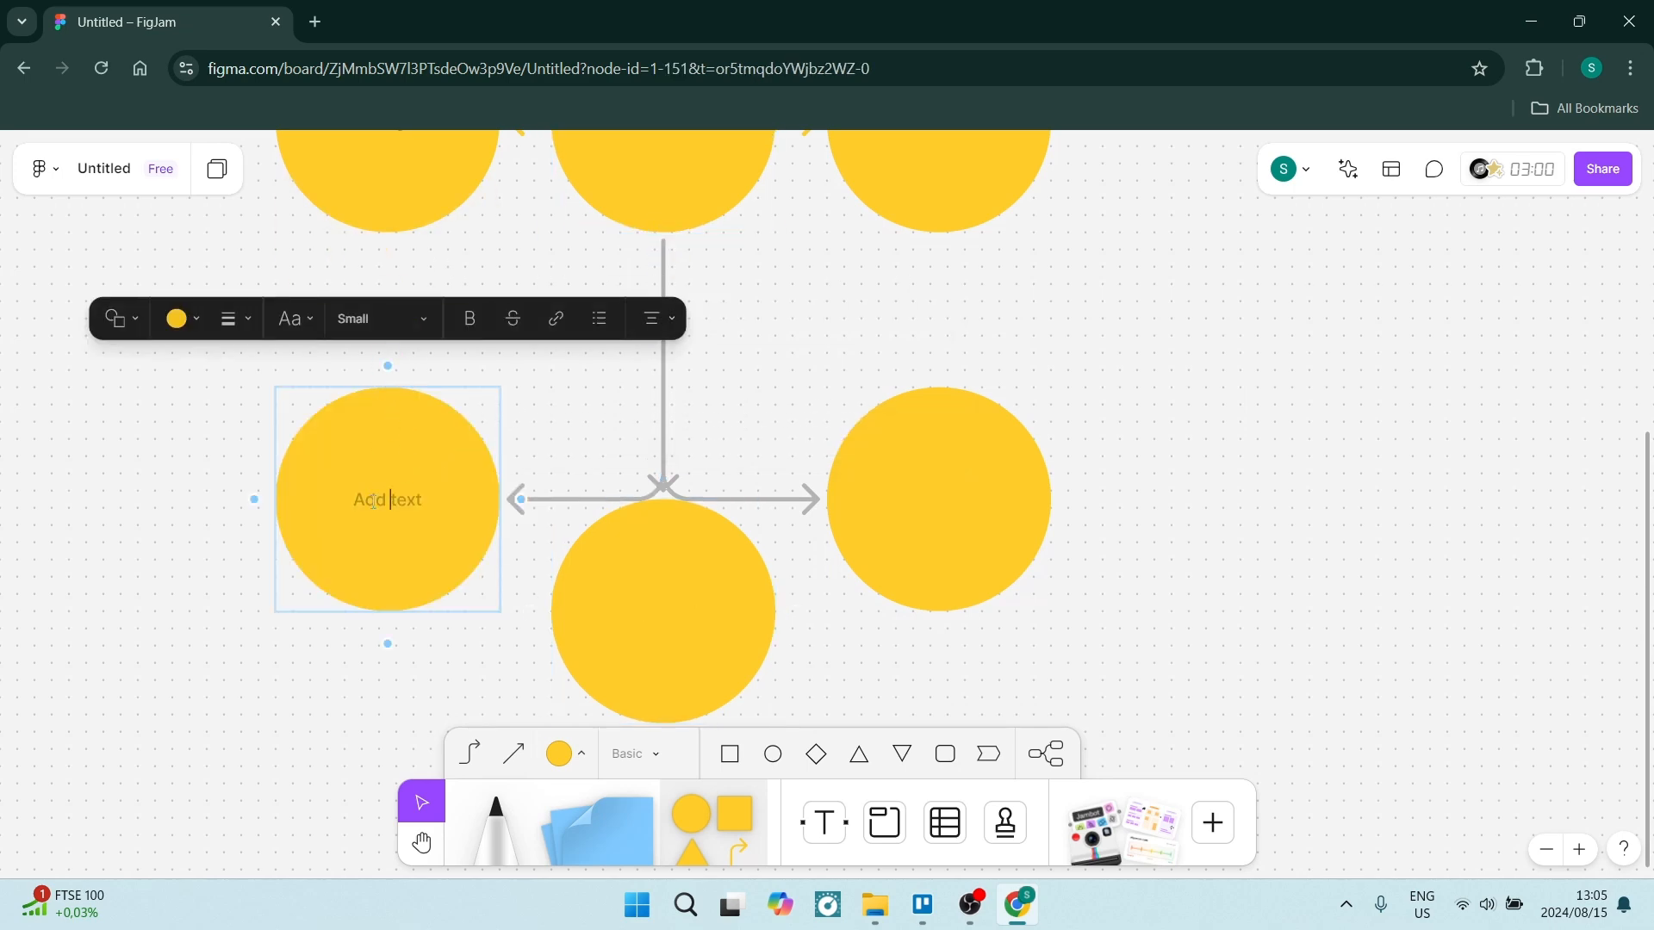
Label the three child circles "Product 1", "Product 2" and "Product 3".
{"action": "type", "text": "Product 1"}
{"action": "double_click", "coordinate": [659, 611]}
{"action": "type", "text": "Product 2"}
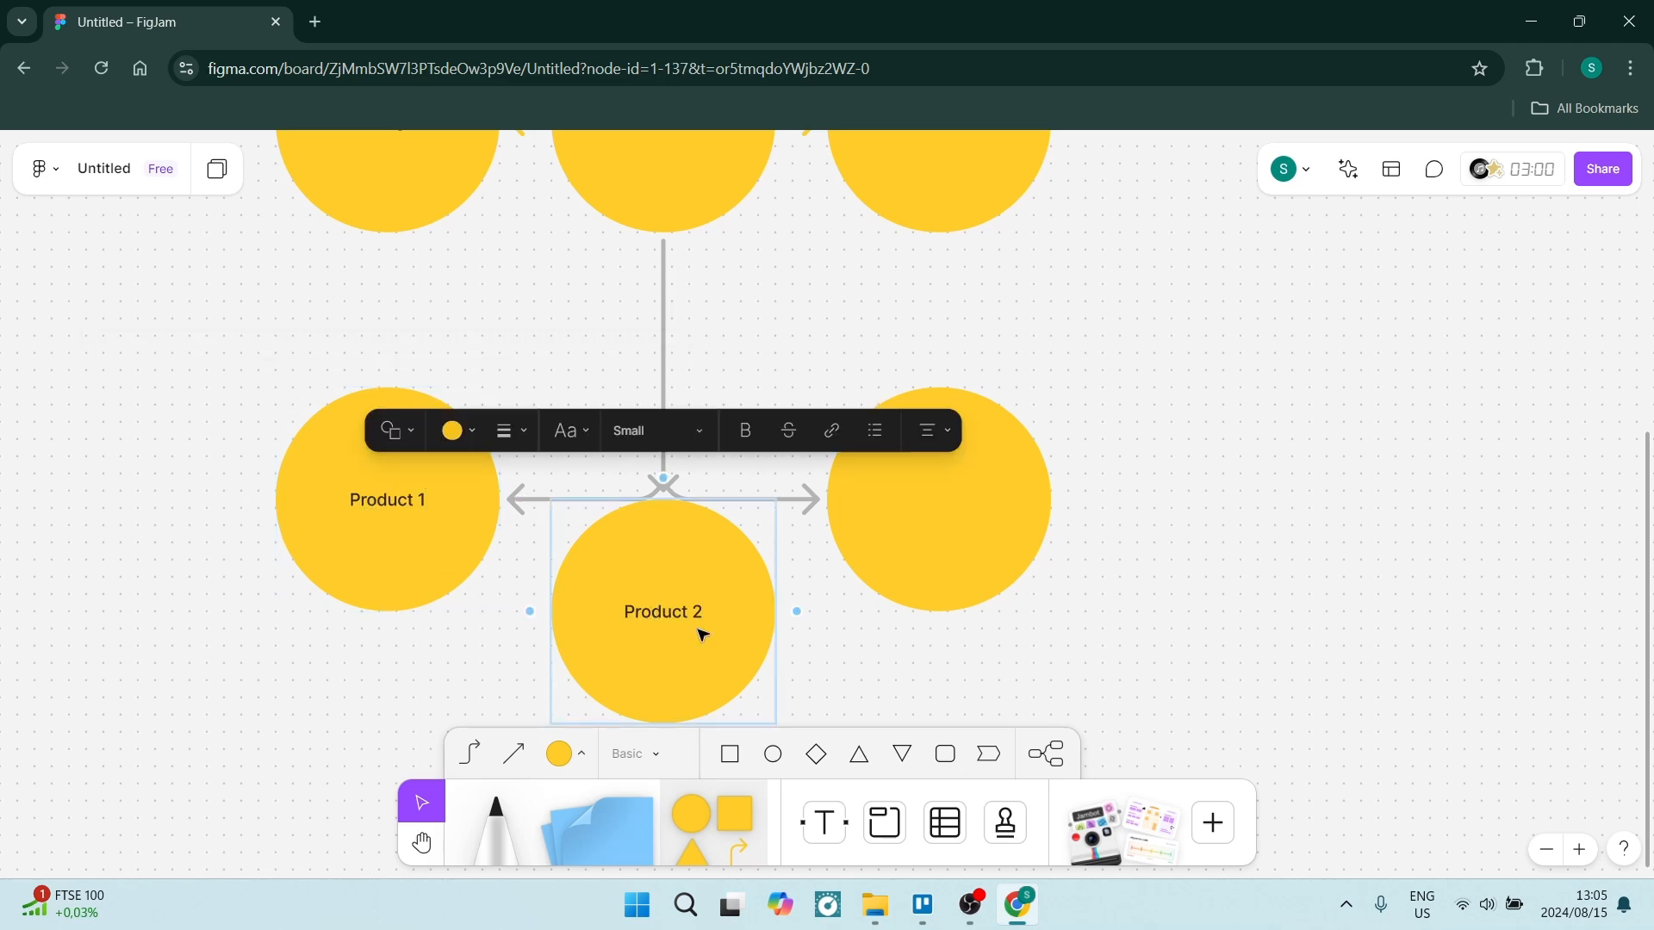
{"action": "left_click", "coordinate": [938, 538]}
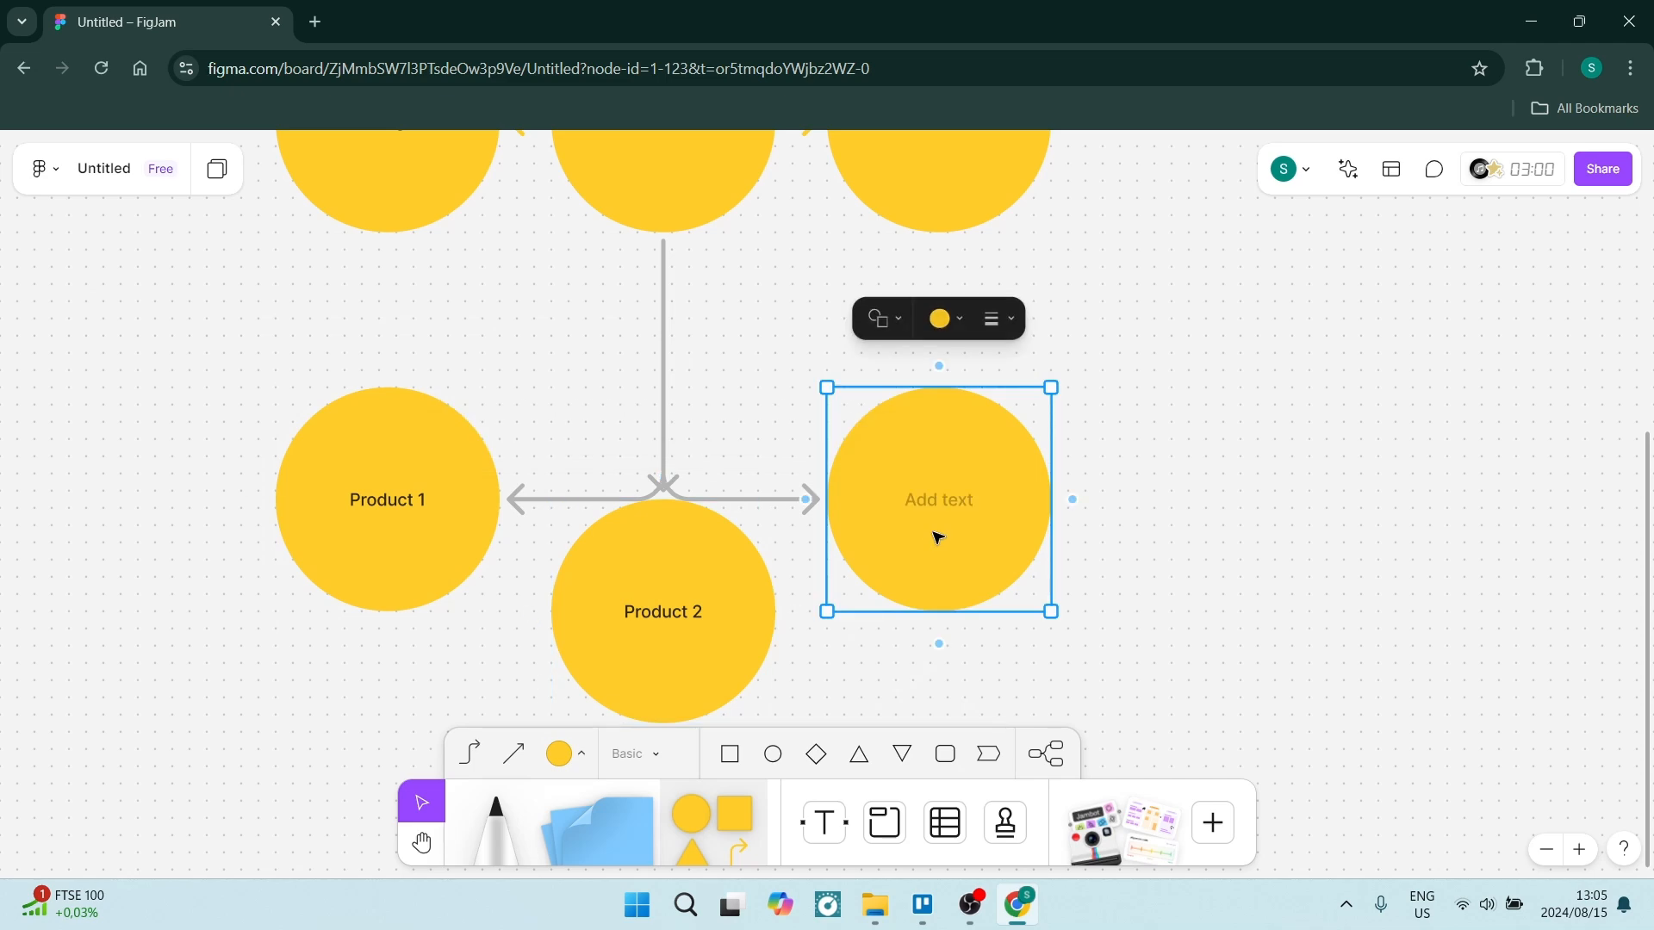
{"action": "type", "text": "Product 3"}
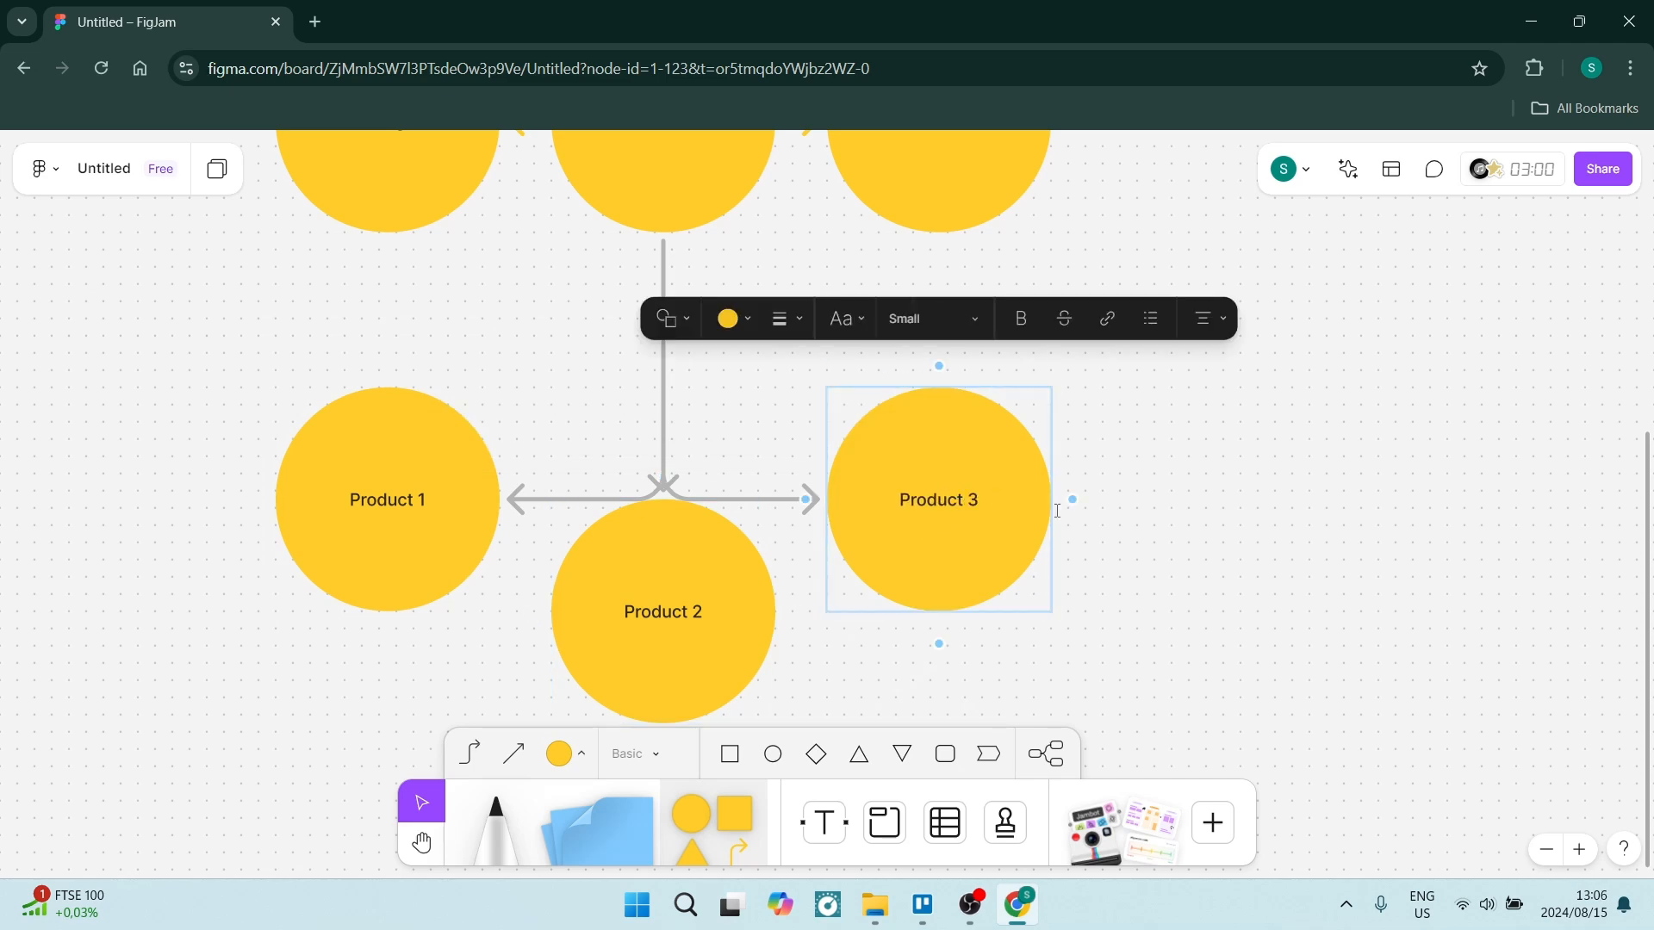
{"action": "left_click", "coordinate": [1254, 481]}
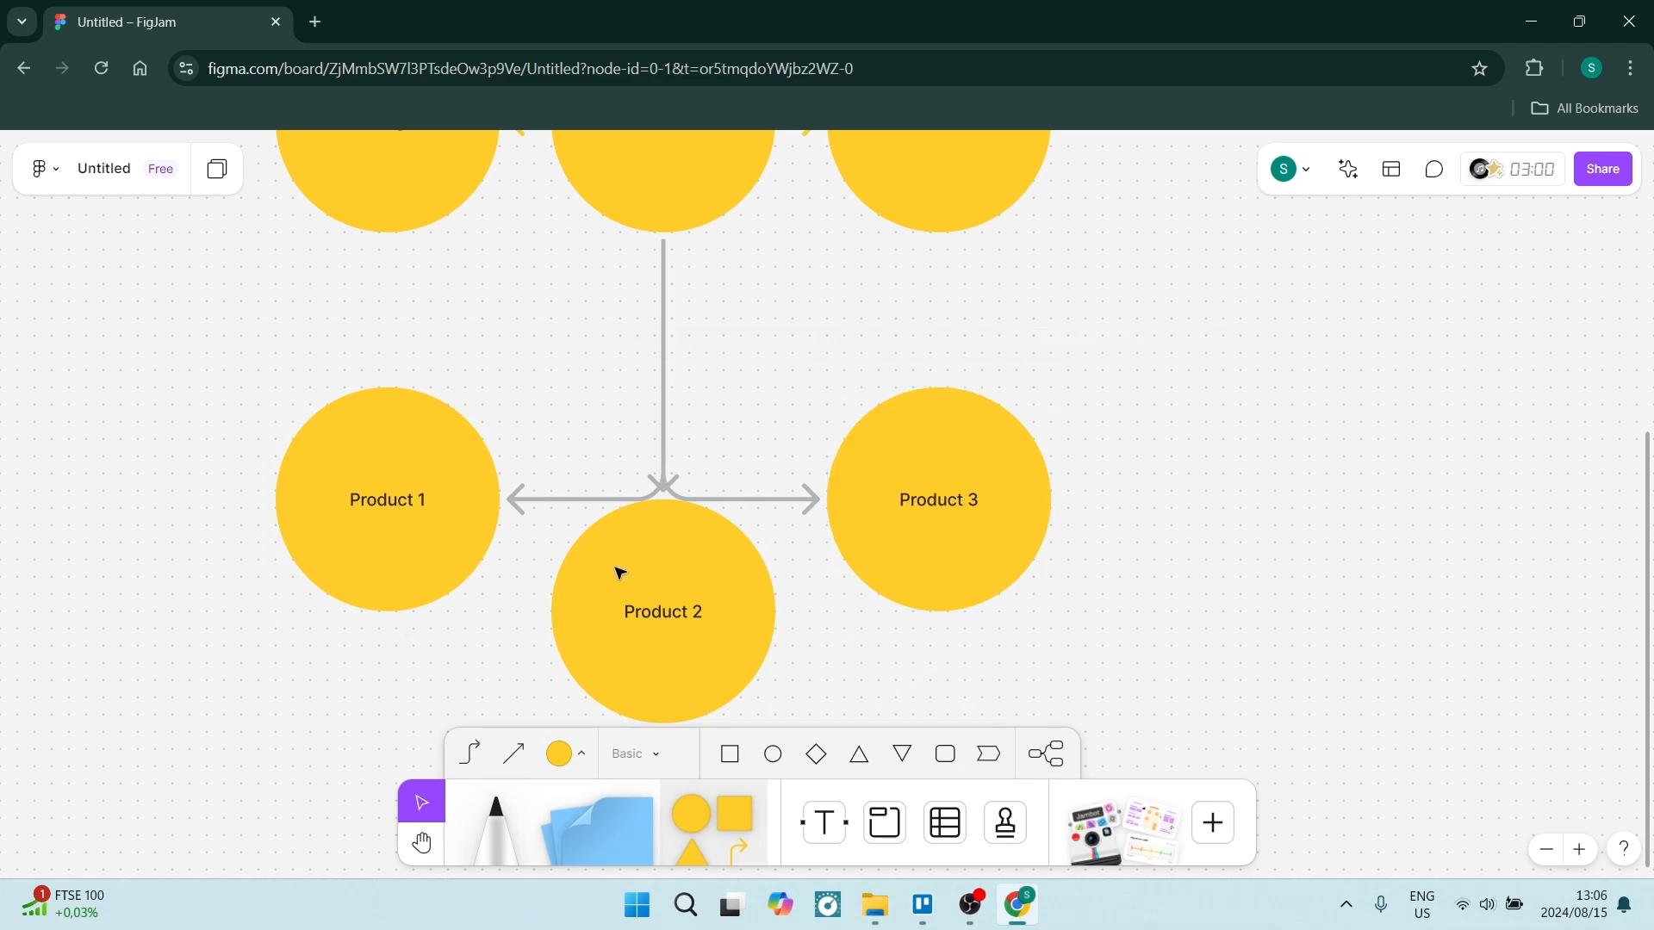
Inspect the style options of the connector leading from Products to Product 1.
{"action": "scroll", "coordinate": [665, 409], "scroll_direction": "down", "scroll_amount": 3}
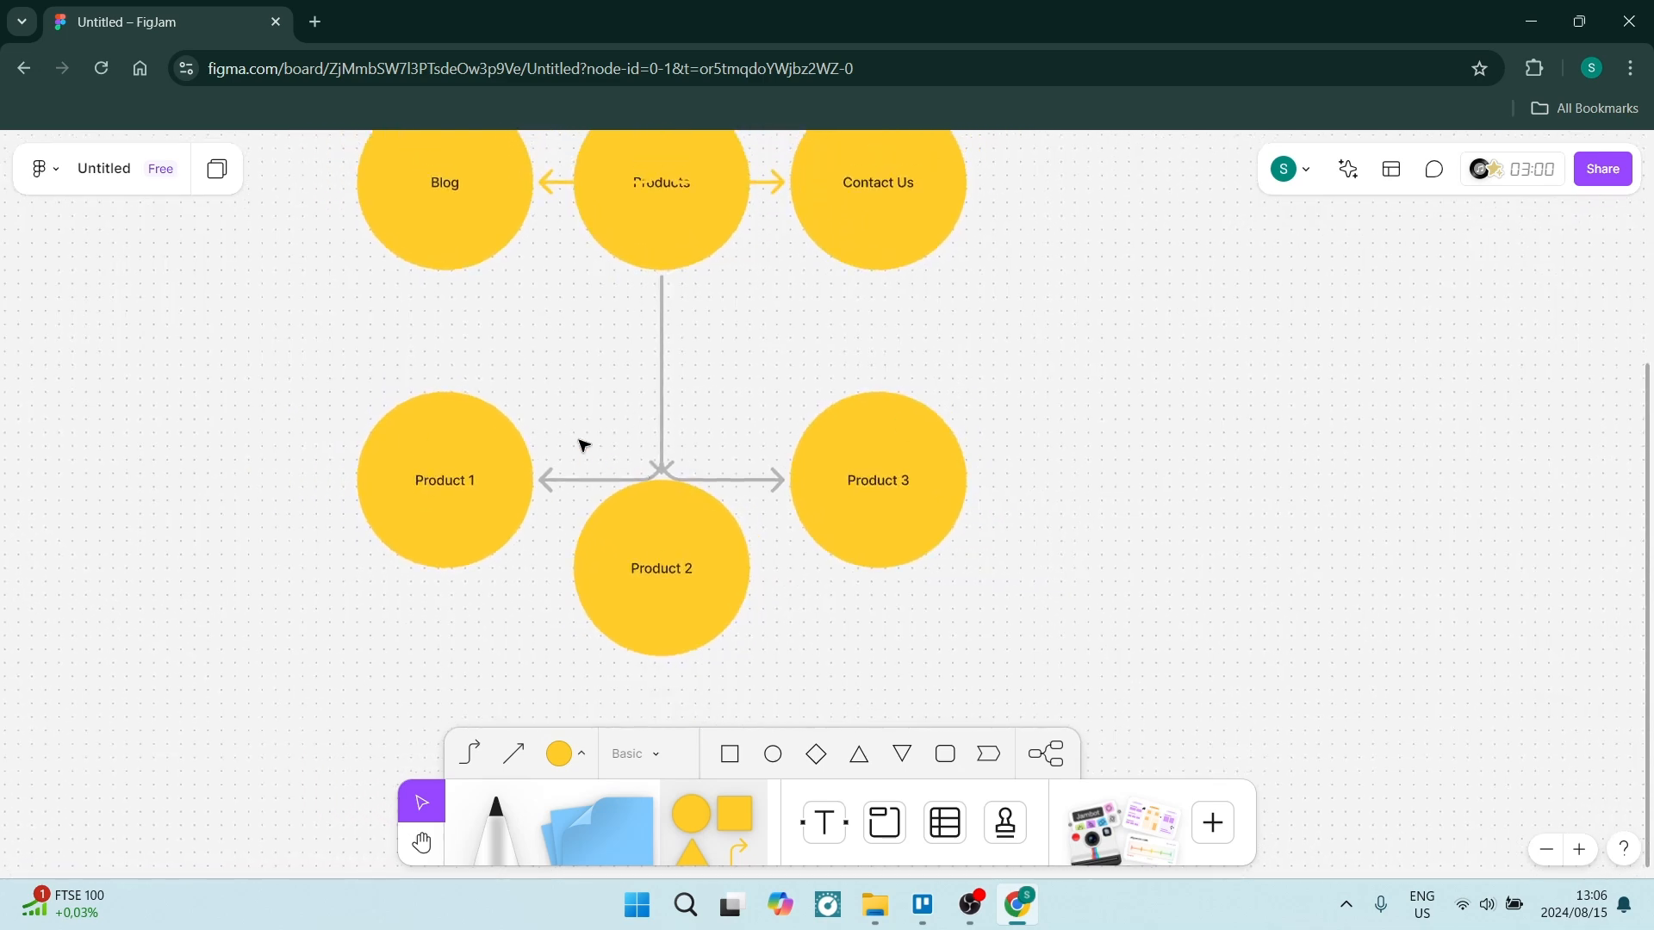
{"action": "scroll", "coordinate": [584, 445], "scroll_direction": "up", "scroll_amount": 1}
{"action": "left_click", "coordinate": [475, 515]}
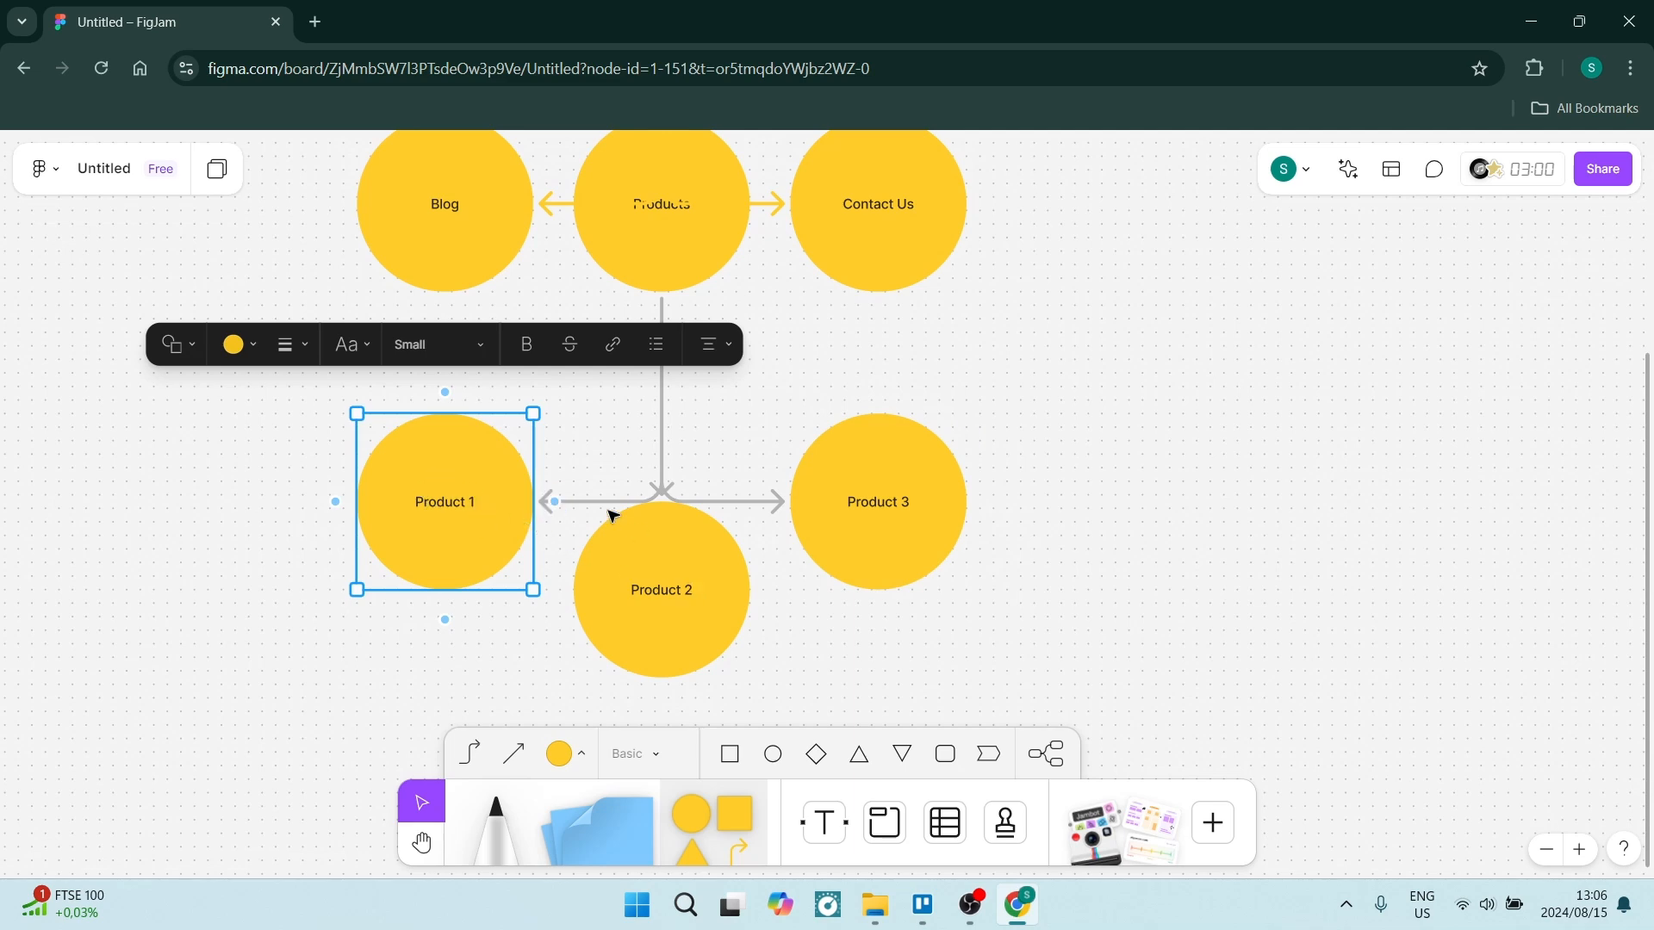
{"action": "left_click", "coordinate": [664, 395]}
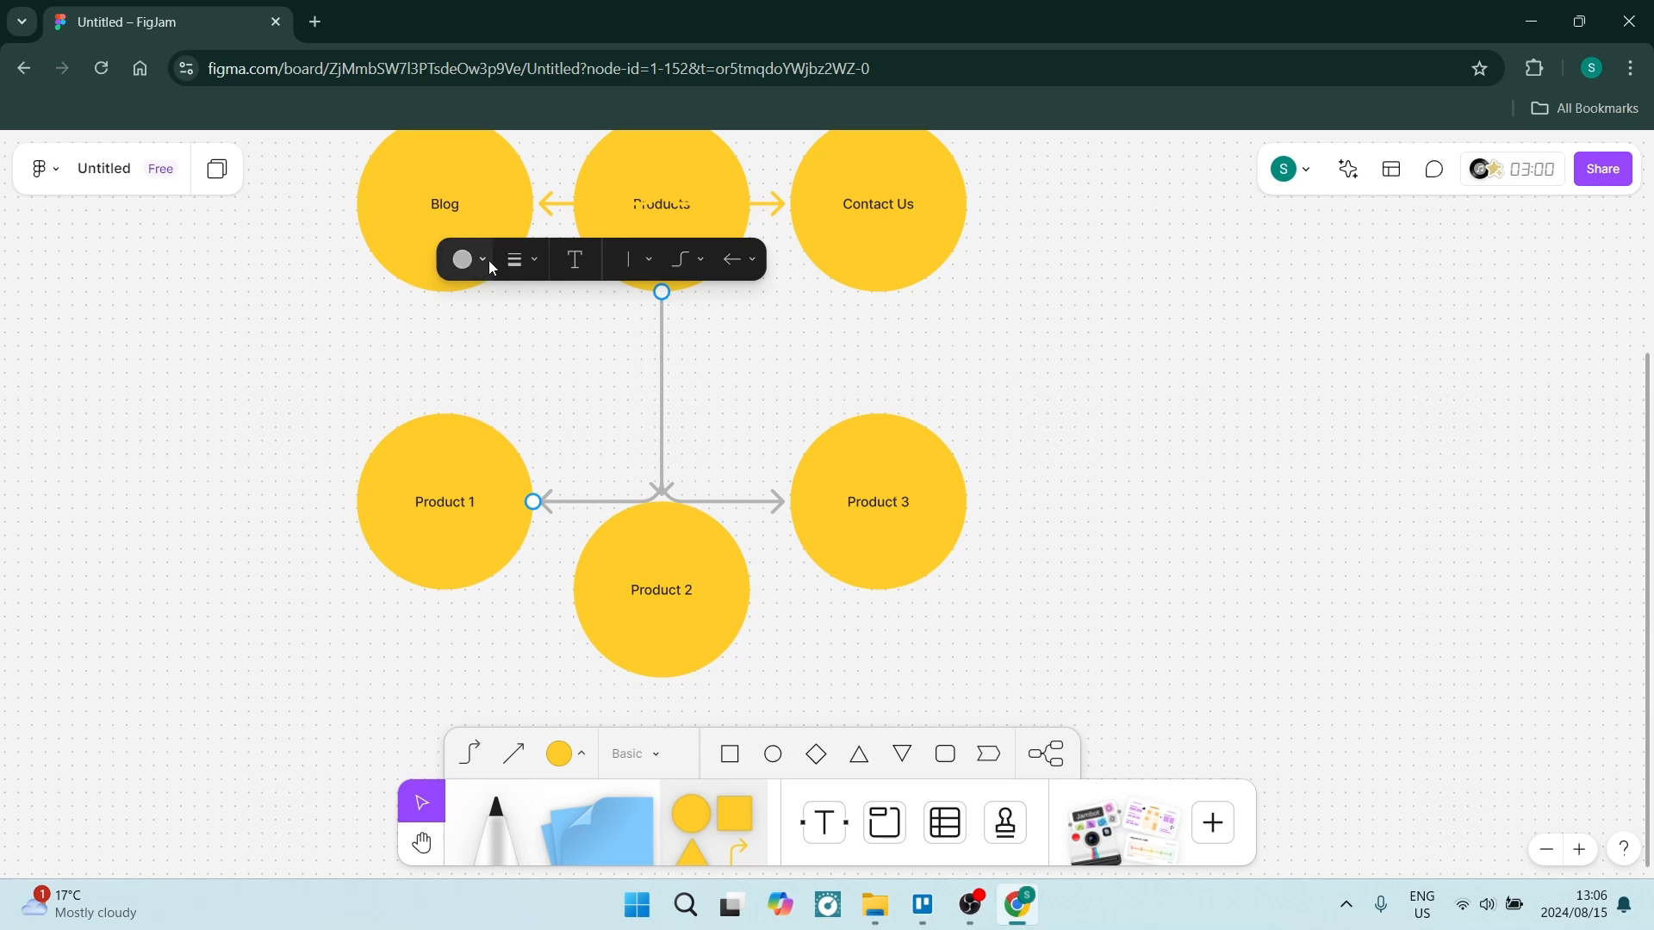
{"action": "left_click", "coordinate": [513, 261]}
{"action": "left_click", "coordinate": [514, 260]}
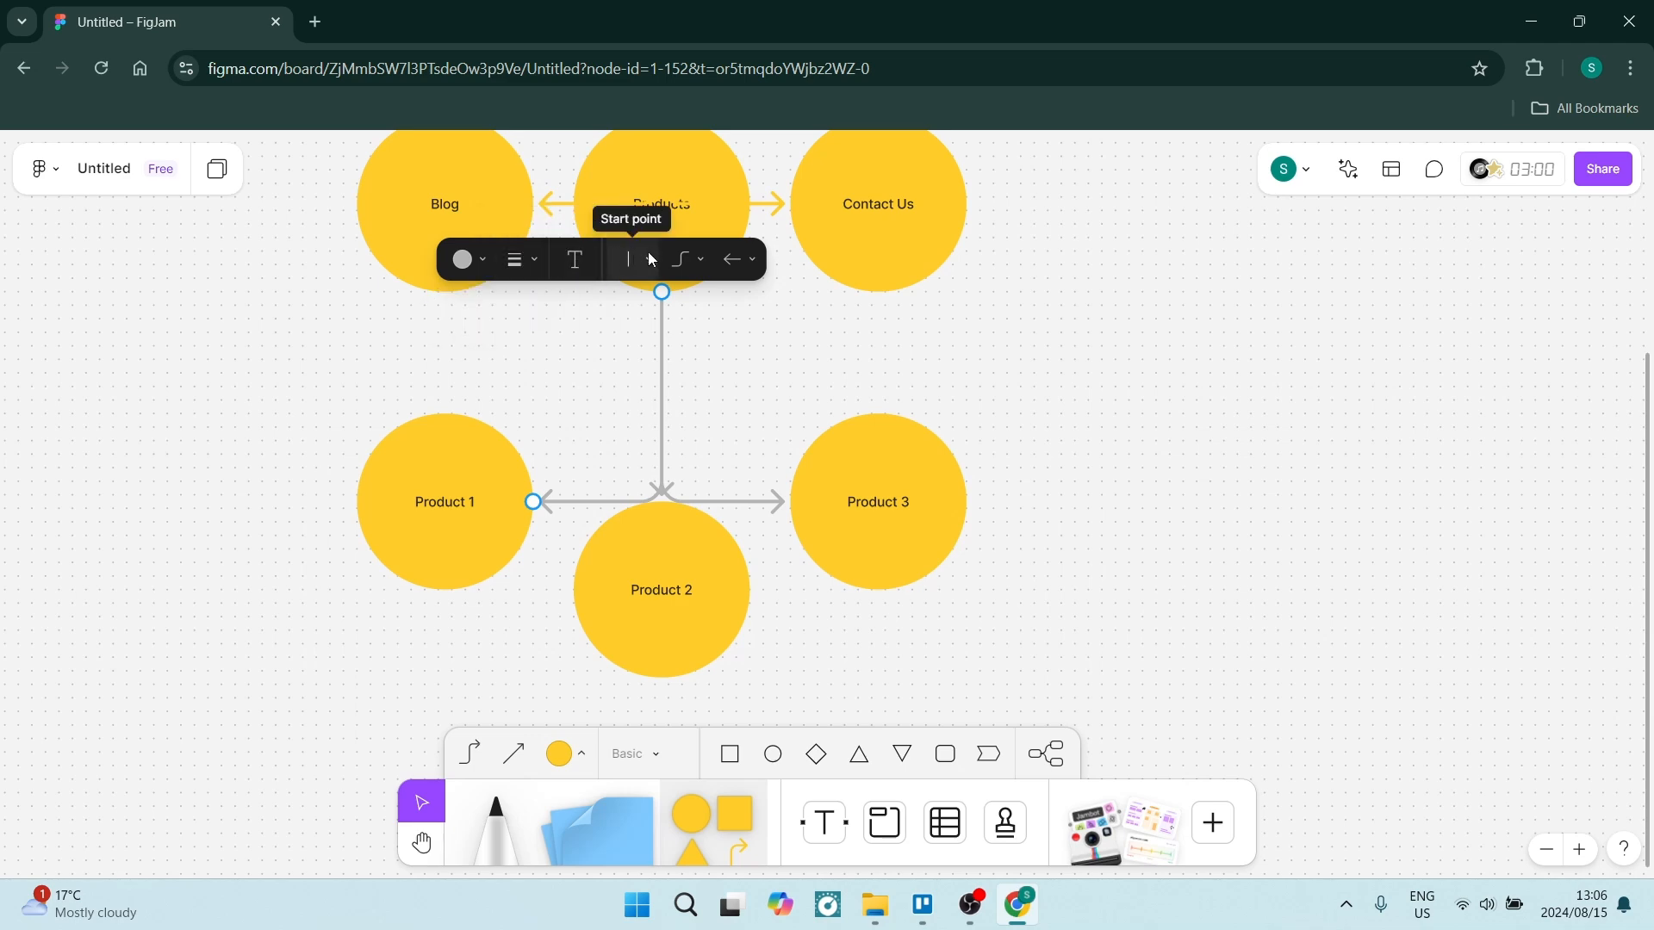
{"action": "scroll", "coordinate": [672, 284], "scroll_direction": "up", "scroll_amount": 5}
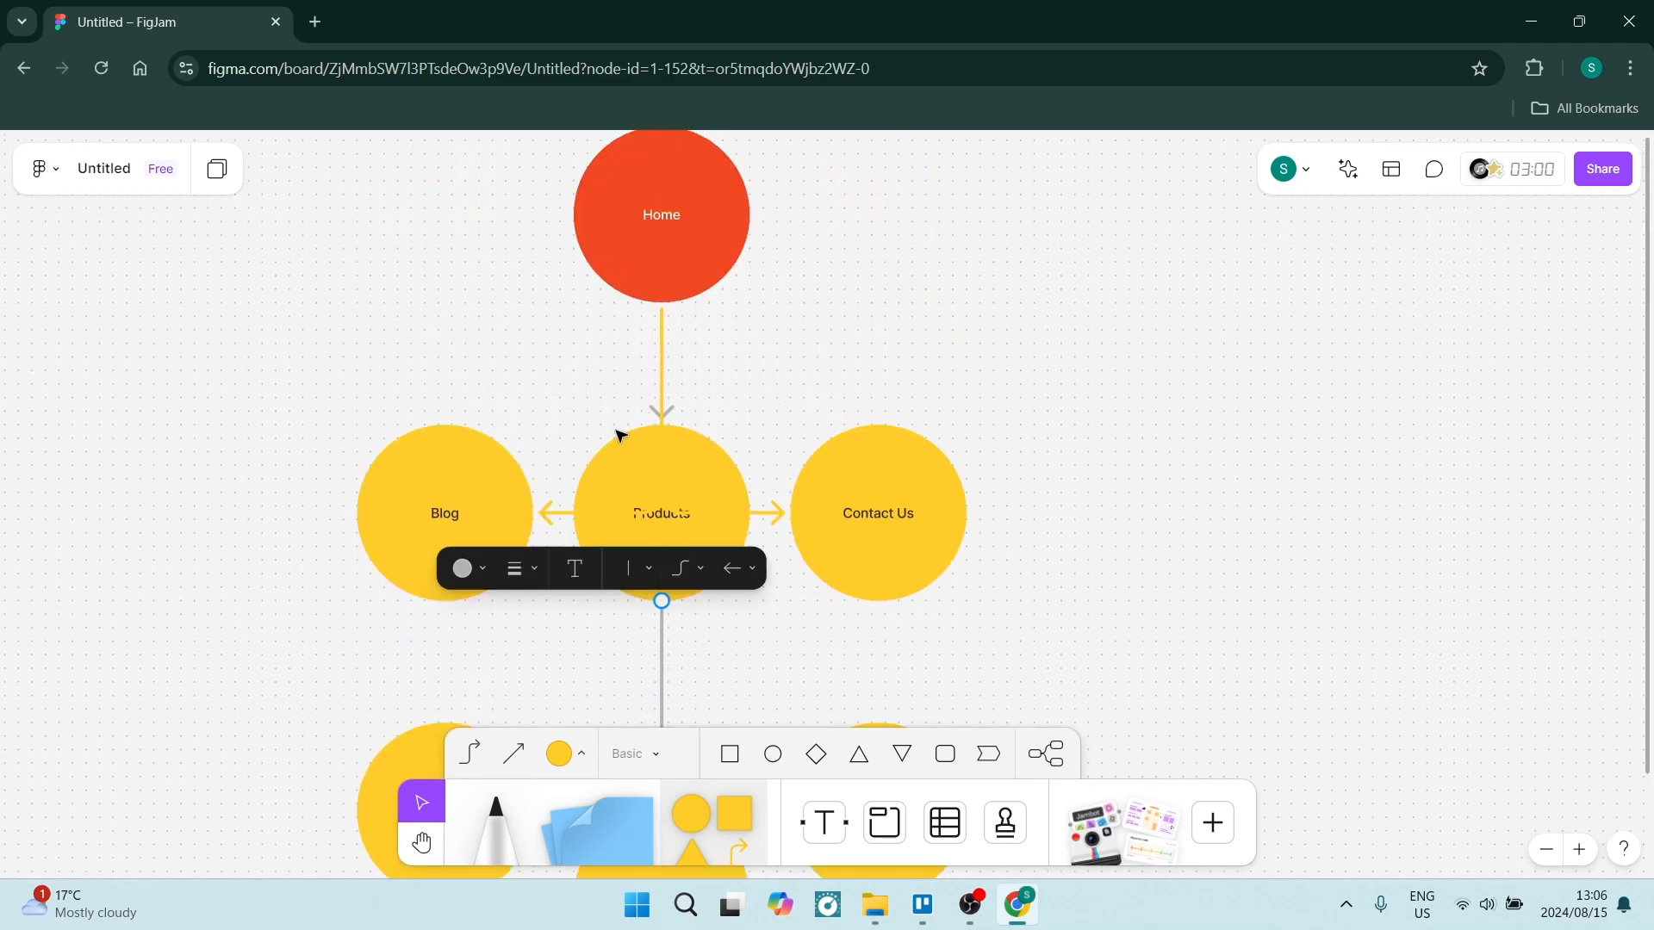
{"action": "scroll", "coordinate": [612, 433], "scroll_direction": "up", "scroll_amount": 1}
{"action": "left_click", "coordinate": [633, 331]}
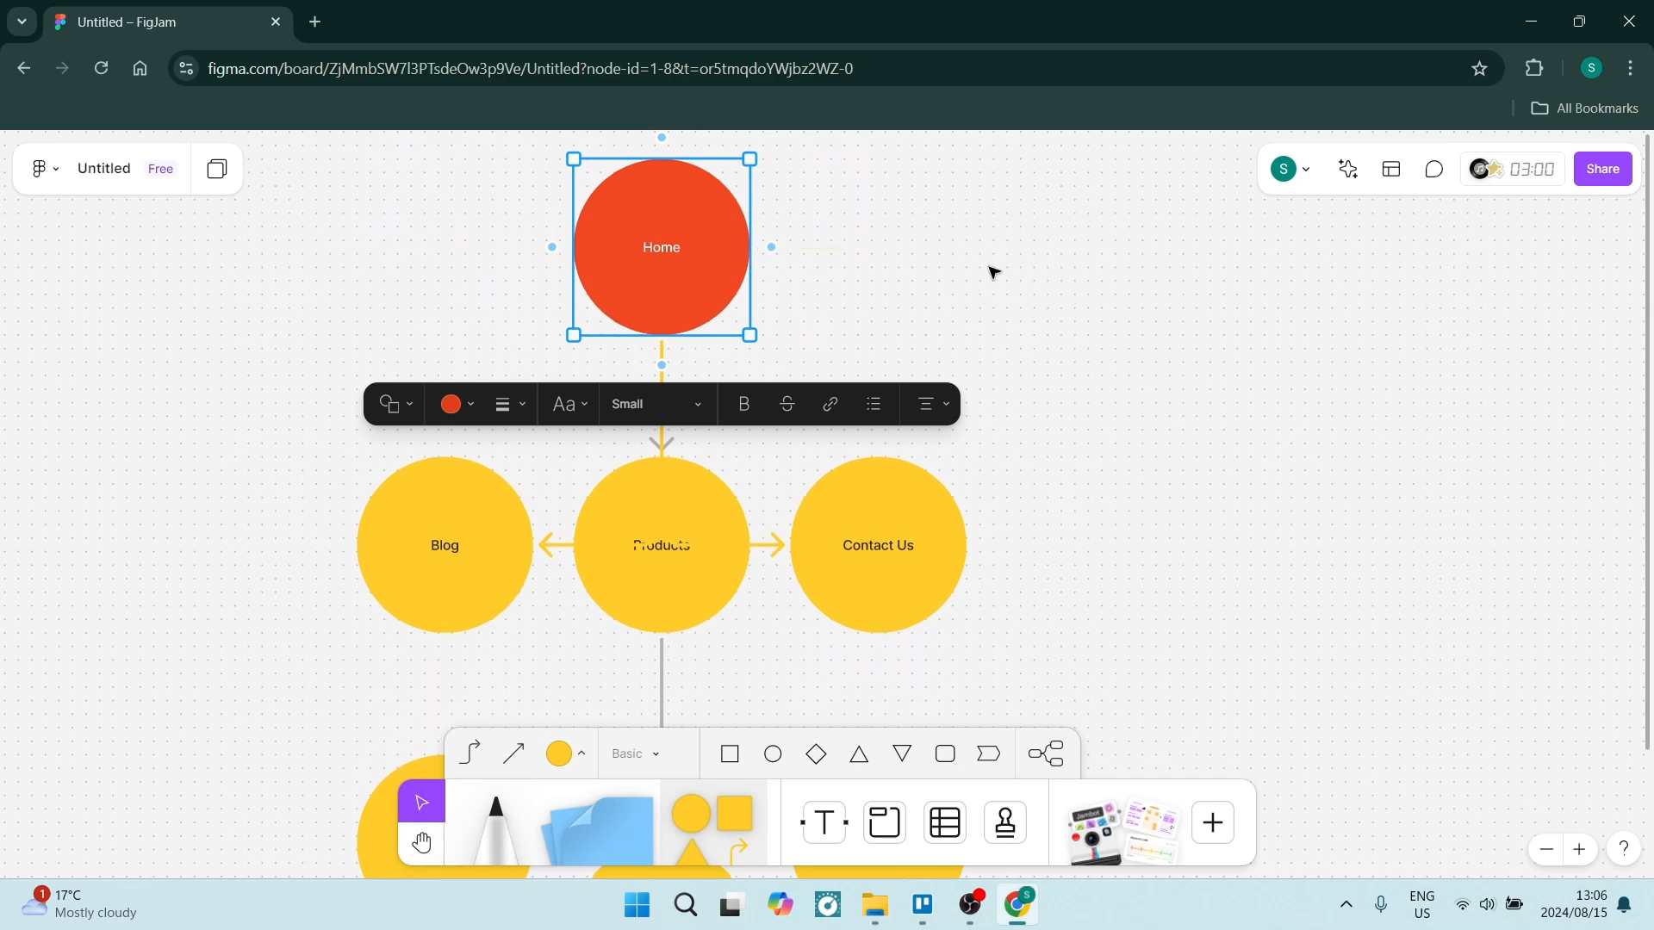
{"action": "left_click", "coordinate": [990, 395]}
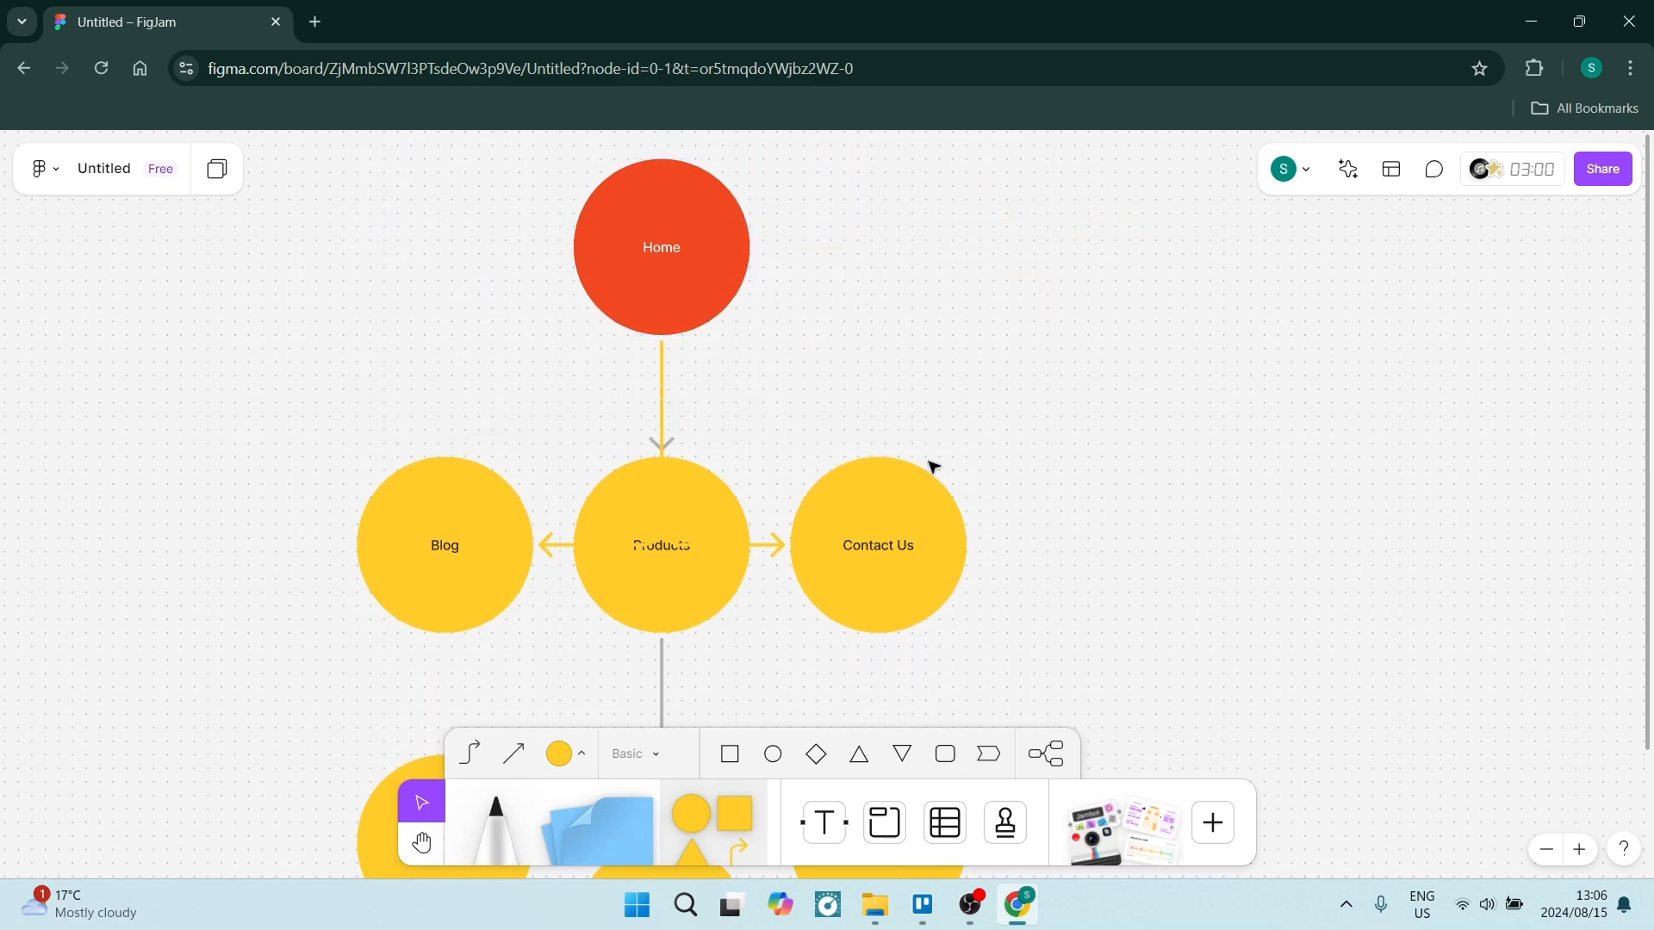
Draw a tall diamond shape to the right of the Home circle.
{"action": "left_click", "coordinate": [721, 807]}
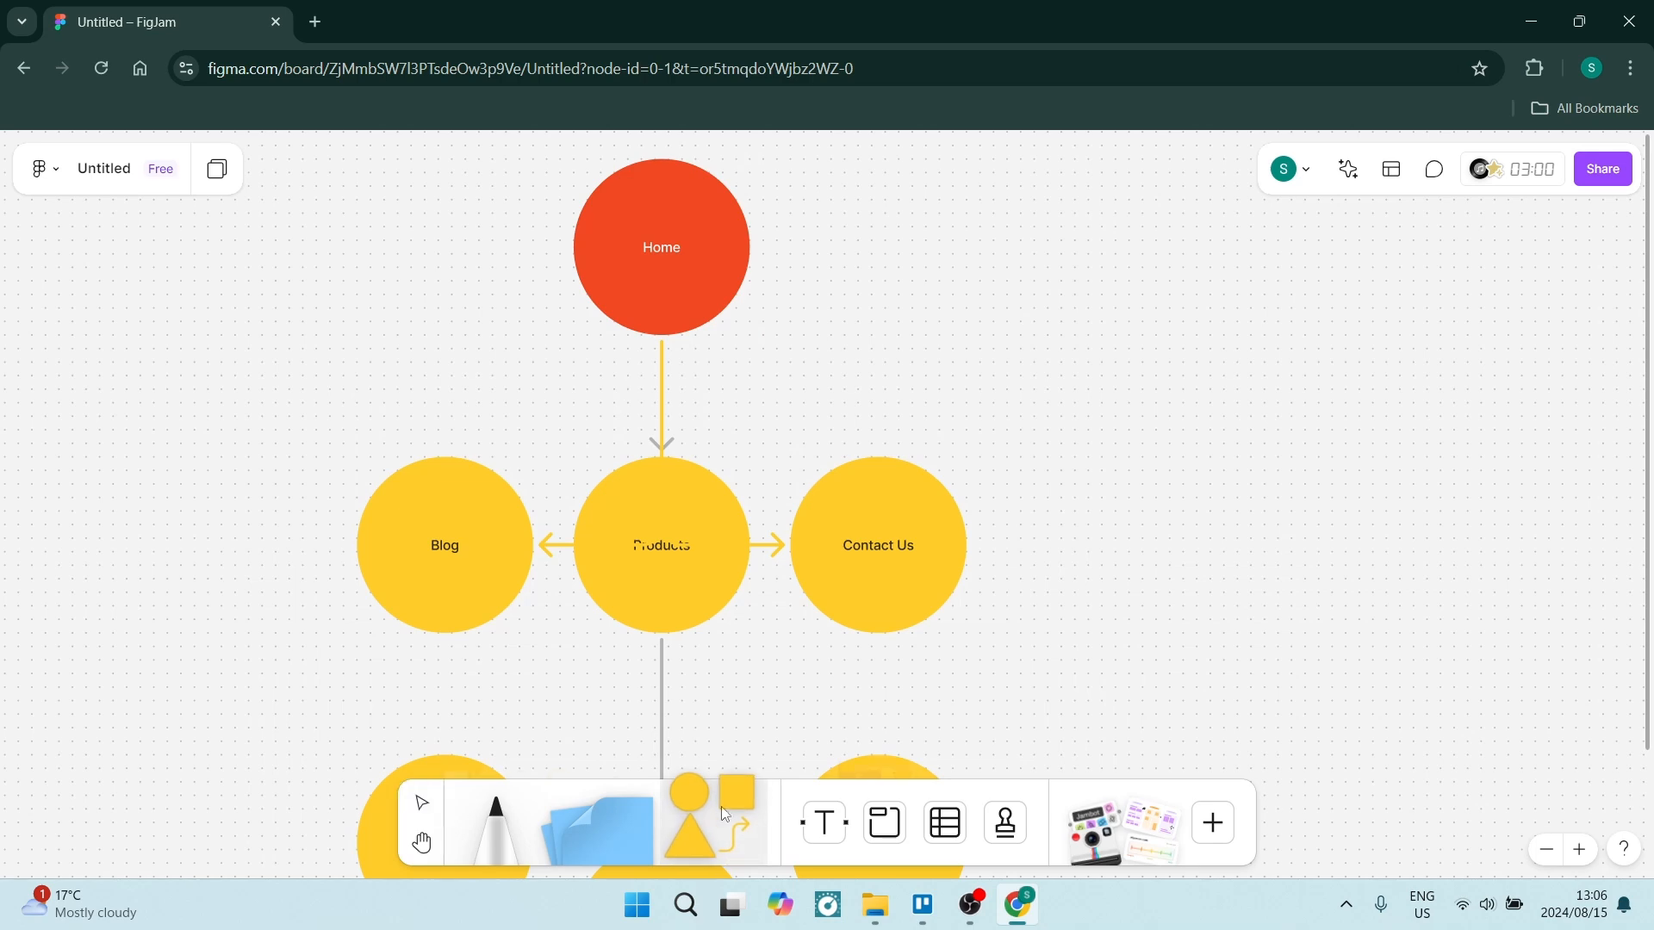
{"action": "left_click", "coordinate": [861, 757]}
{"action": "left_click", "coordinate": [818, 758]}
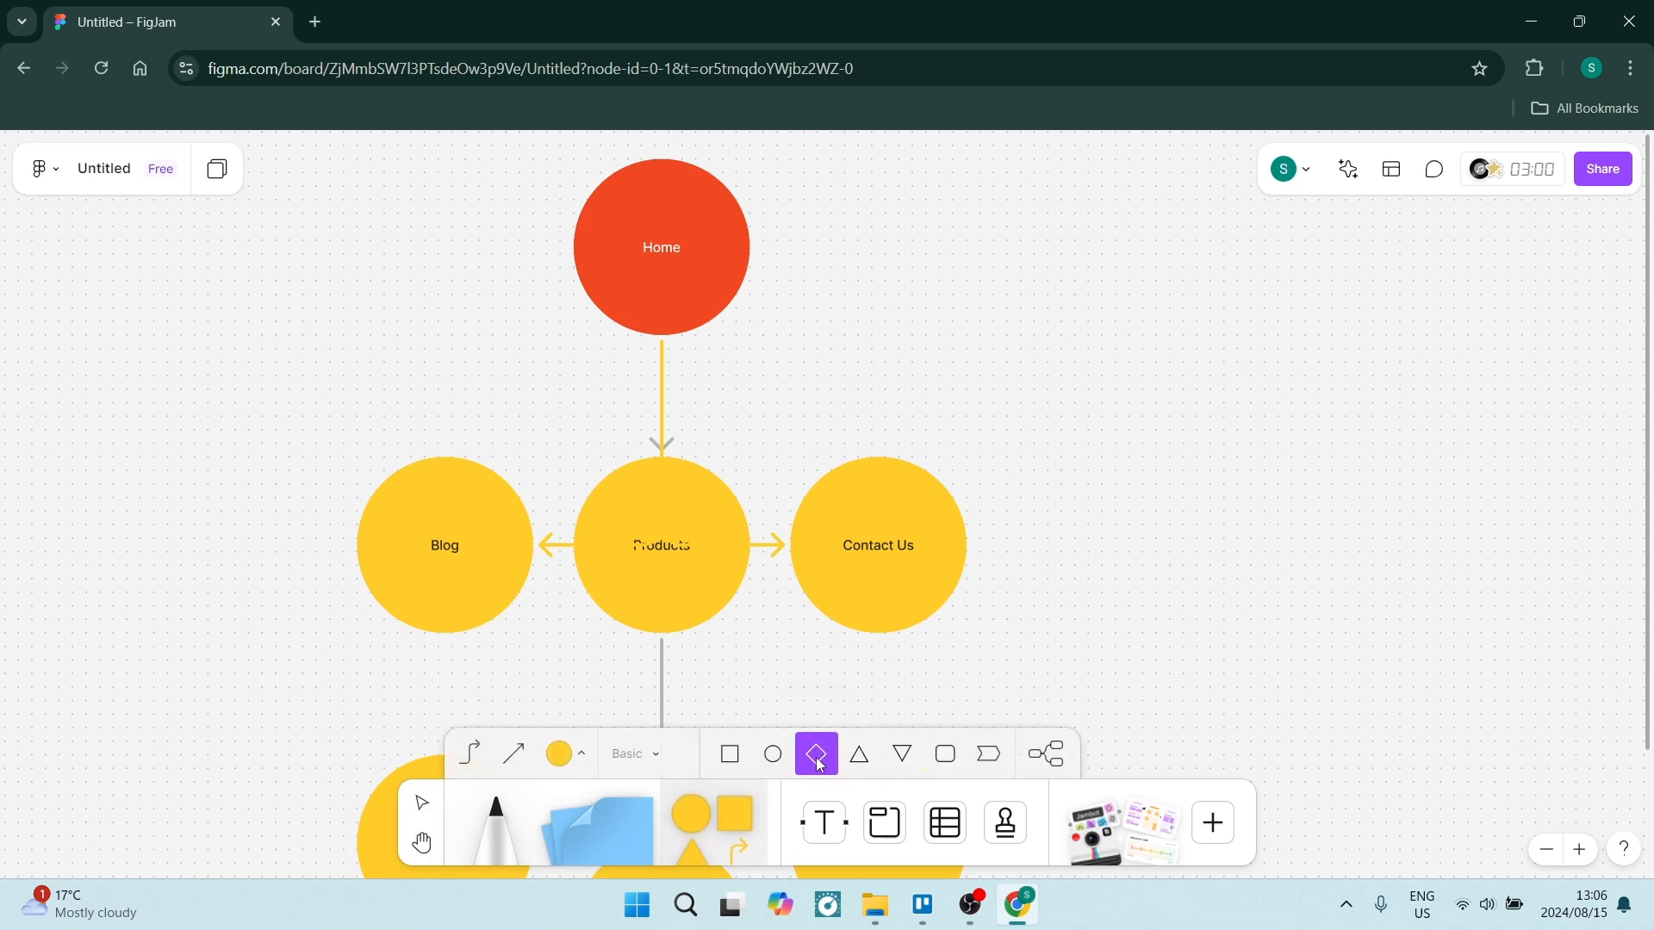
{"action": "left_click_drag", "start_coordinate": [1034, 253], "coordinate": [1183, 497]}
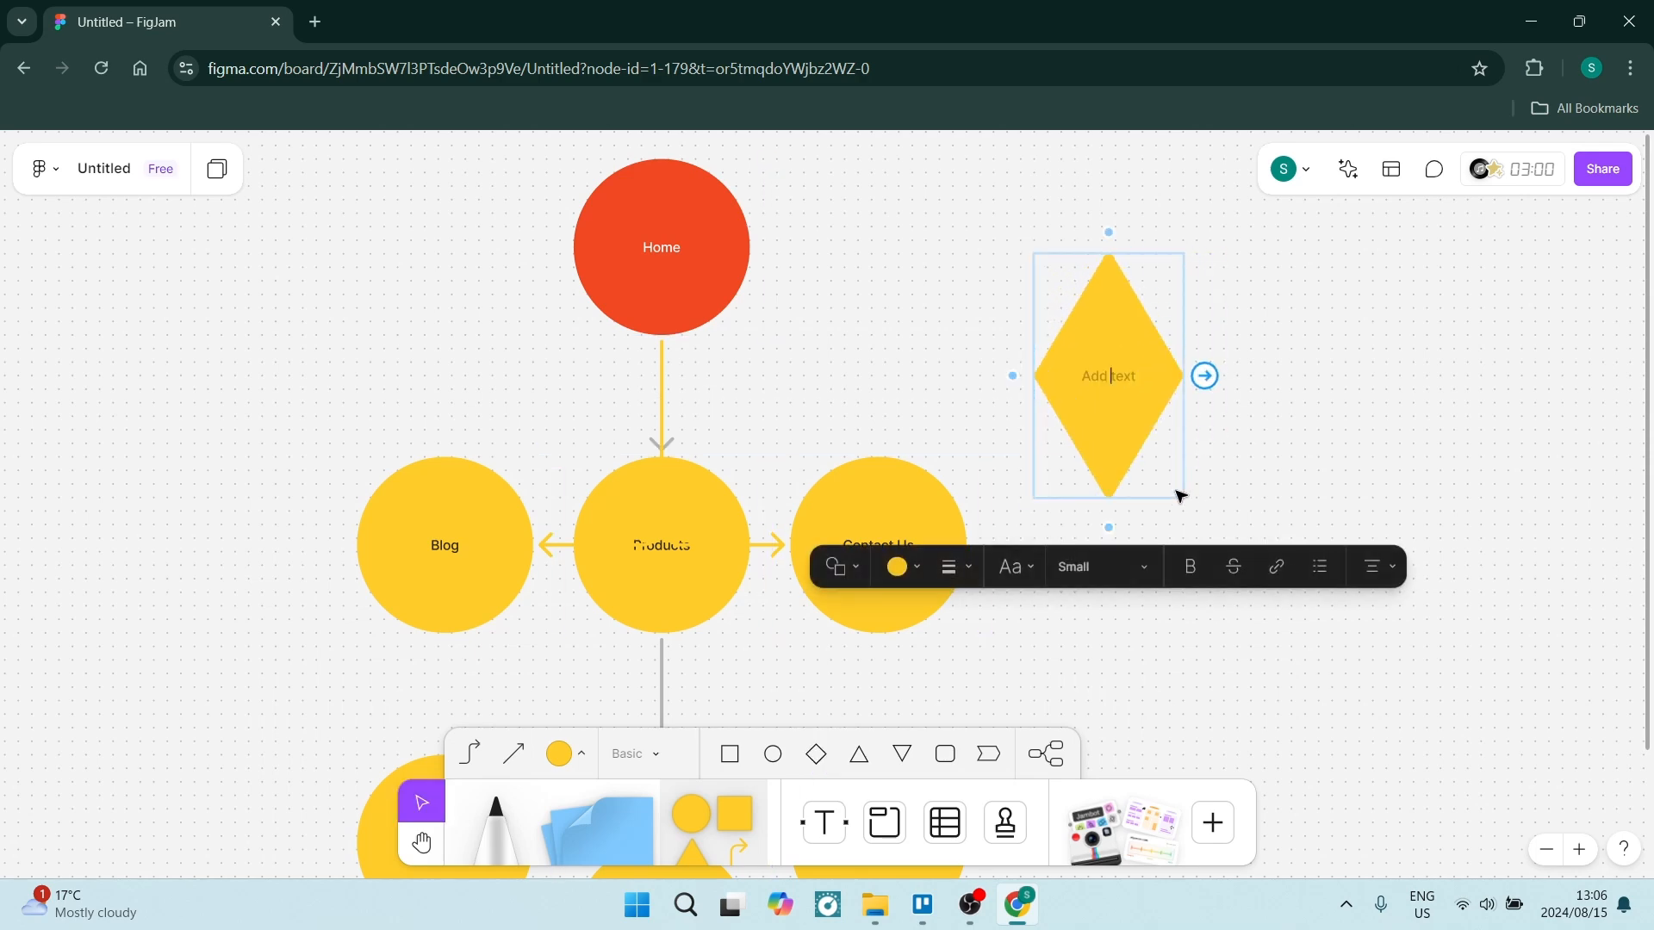
Connect the Home circle to the diamond with a connector.
{"action": "left_click", "coordinate": [715, 250]}
{"action": "mouse_move", "coordinate": [772, 249]}
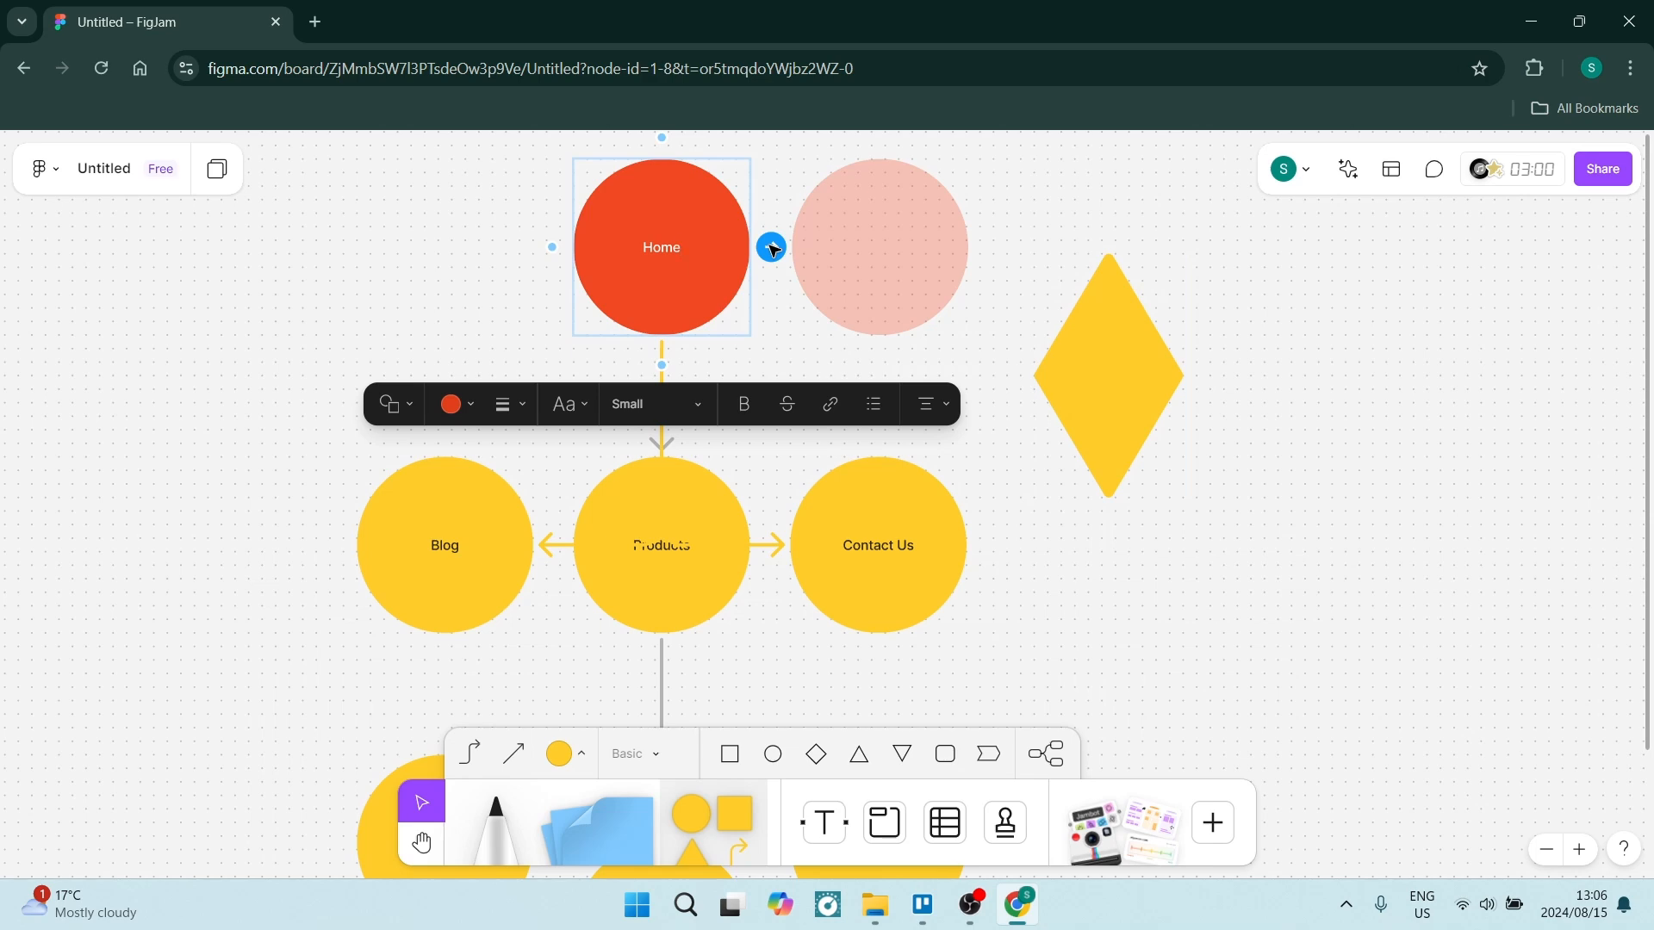
{"action": "left_click_drag", "start_coordinate": [772, 248], "coordinate": [1056, 365]}
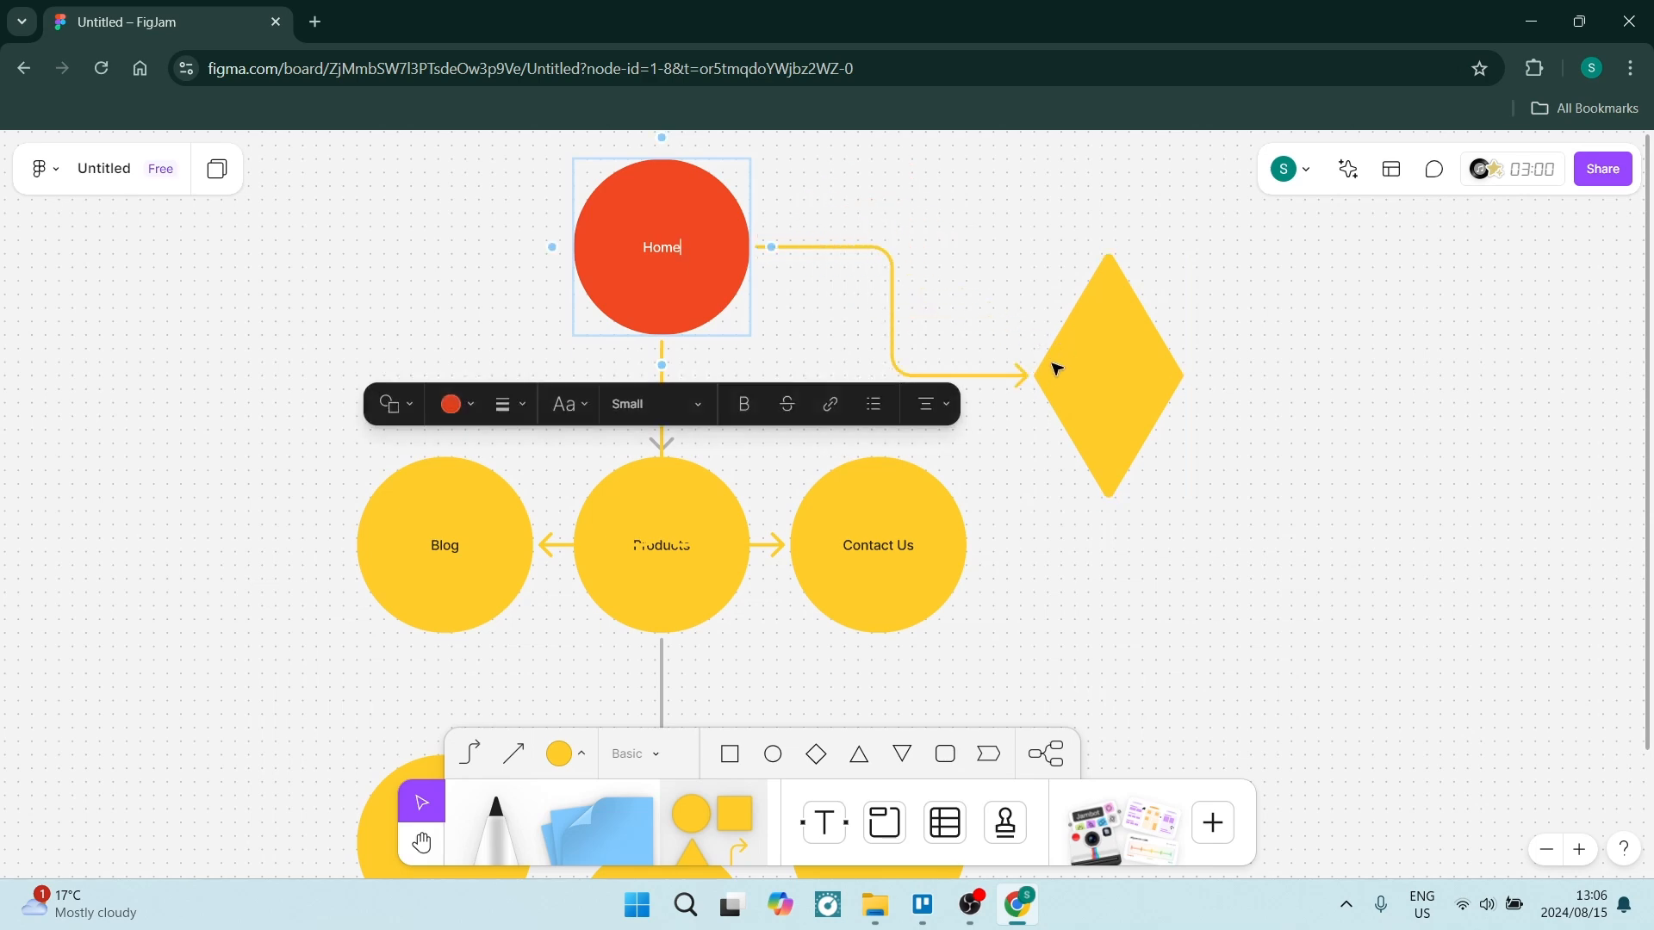
Label the diamond shape "Extra Page".
{"action": "left_click", "coordinate": [1102, 359]}
{"action": "left_click", "coordinate": [1110, 376]}
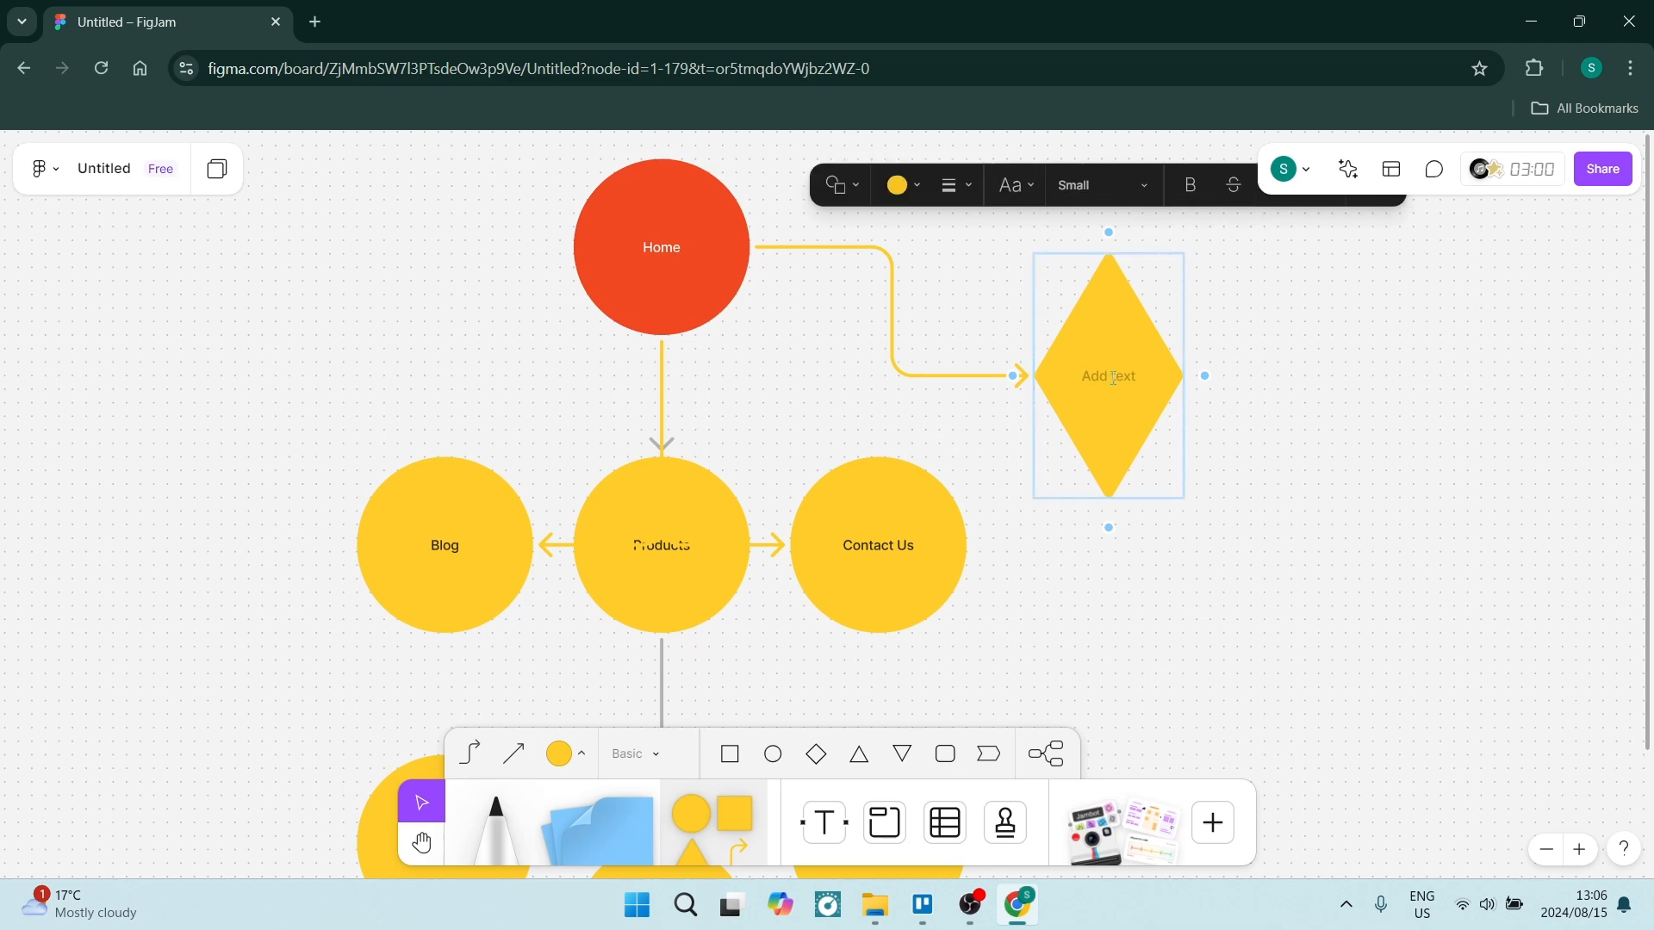
{"action": "type", "text": "Extra Pagw"}
{"action": "key", "text": "BackSpace"}
{"action": "type", "text": "e"}
{"action": "left_click", "coordinate": [500, 333]}
Select the three product circles and fill them green.
{"action": "scroll", "coordinate": [525, 538], "scroll_direction": "down", "scroll_amount": 3}
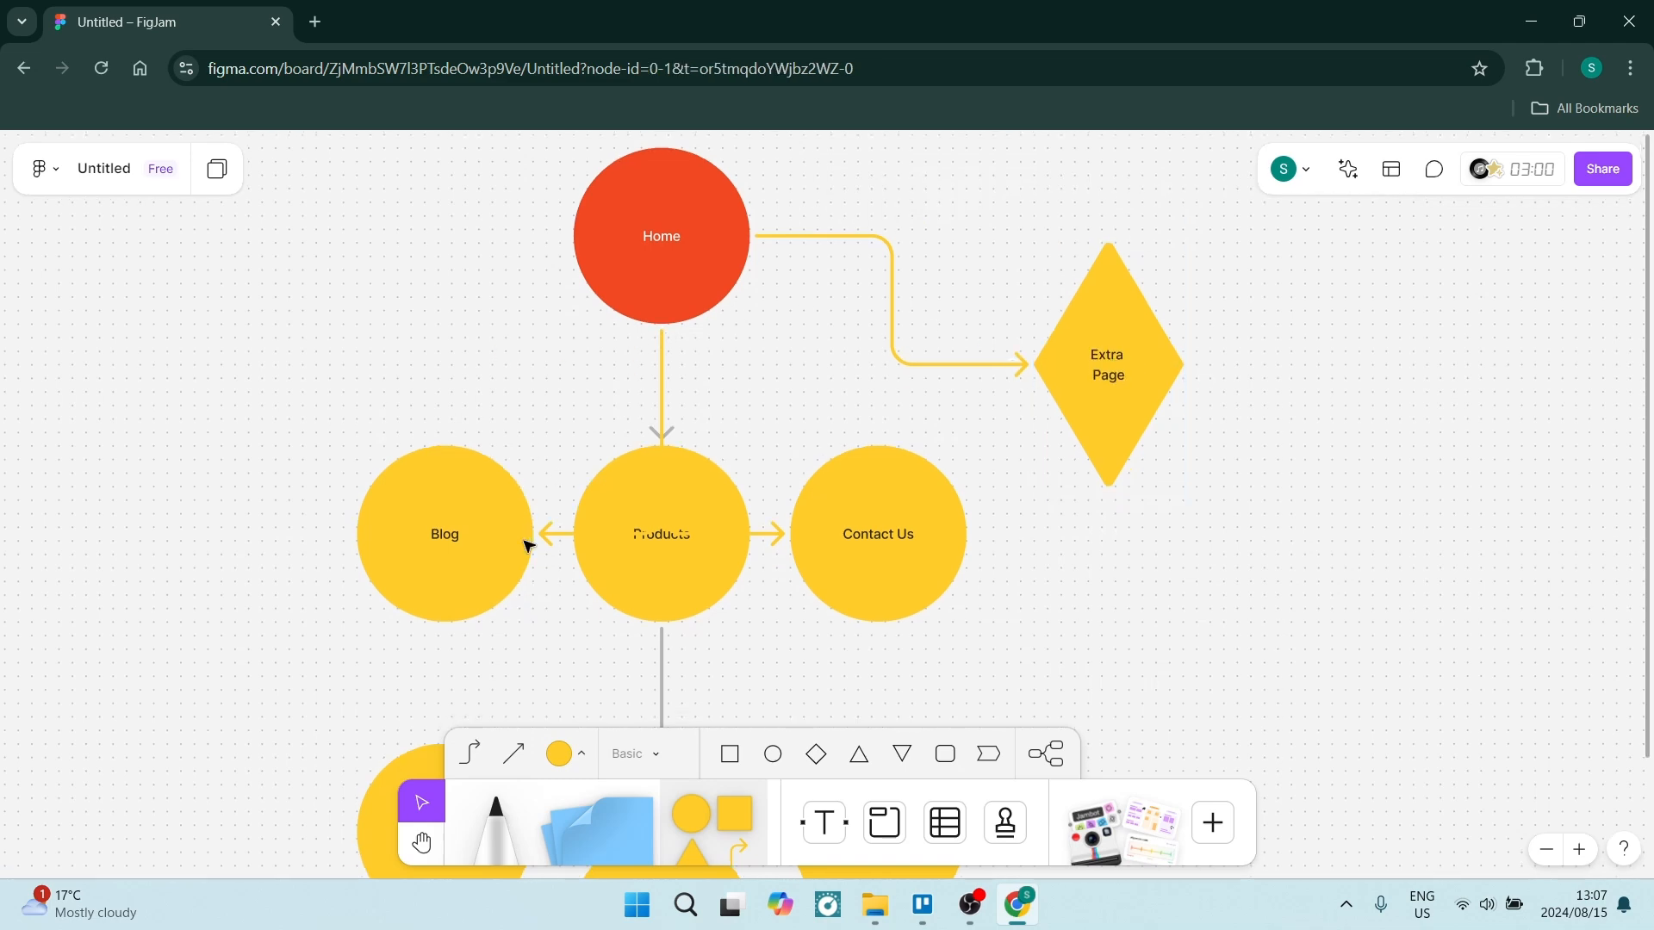
{"action": "scroll", "coordinate": [517, 528], "scroll_direction": "down", "scroll_amount": 8}
{"action": "scroll", "coordinate": [500, 520], "scroll_direction": "up", "scroll_amount": 2}
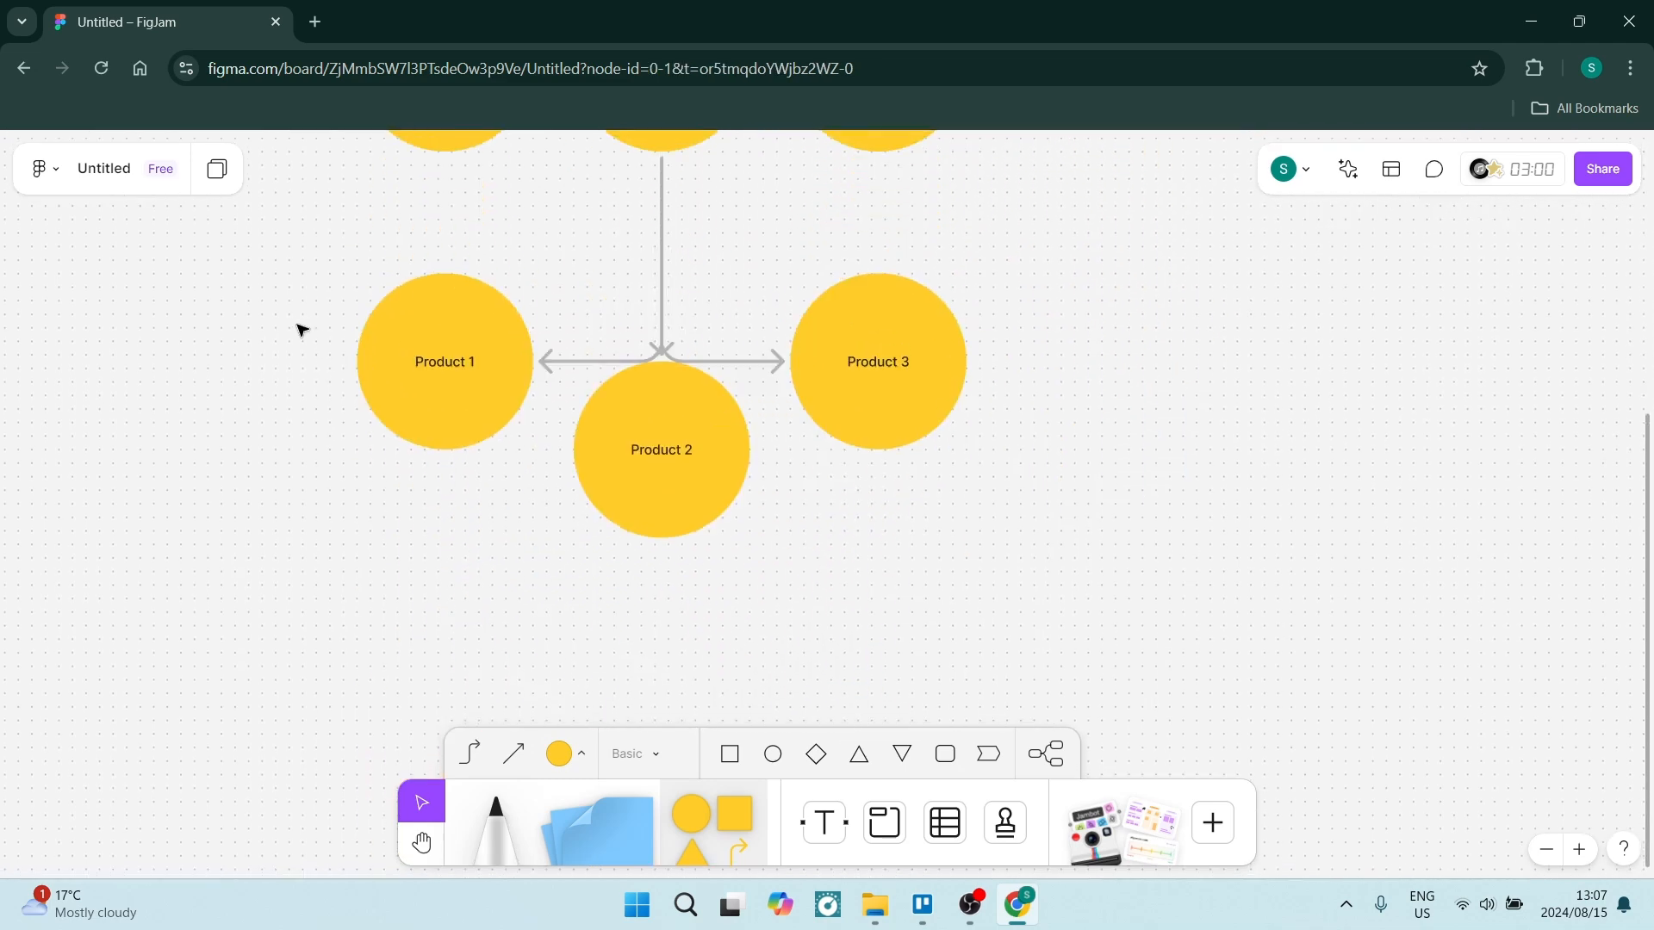
{"action": "left_click_drag", "start_coordinate": [215, 283], "coordinate": [1095, 558]}
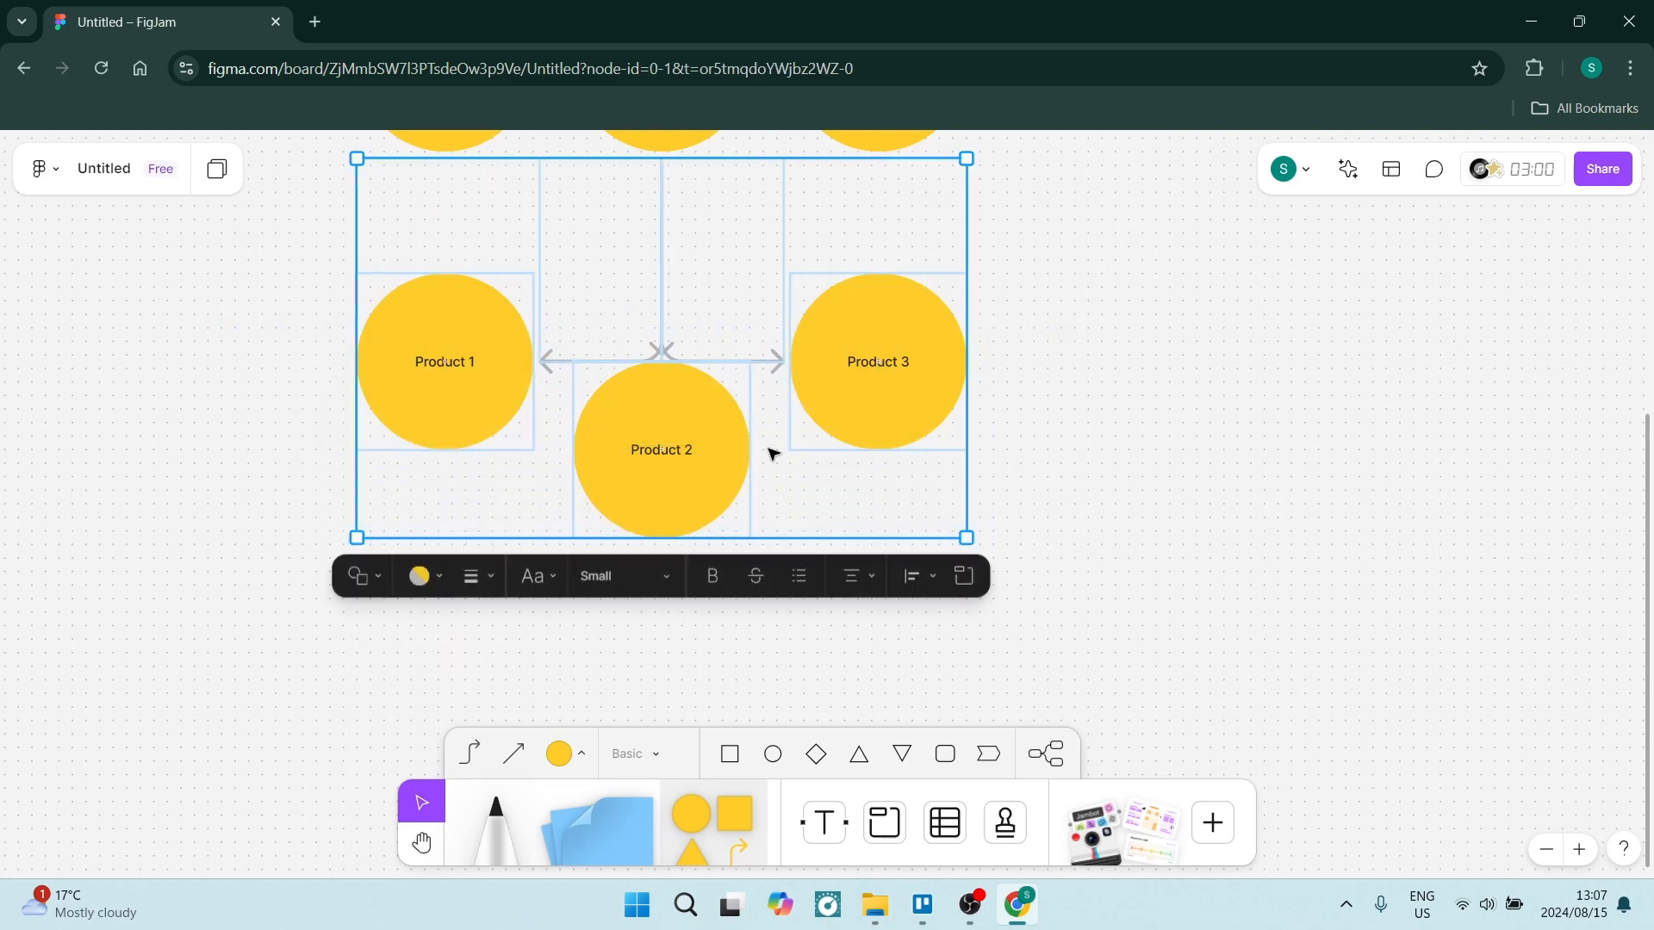
{"action": "left_click", "coordinate": [440, 576]}
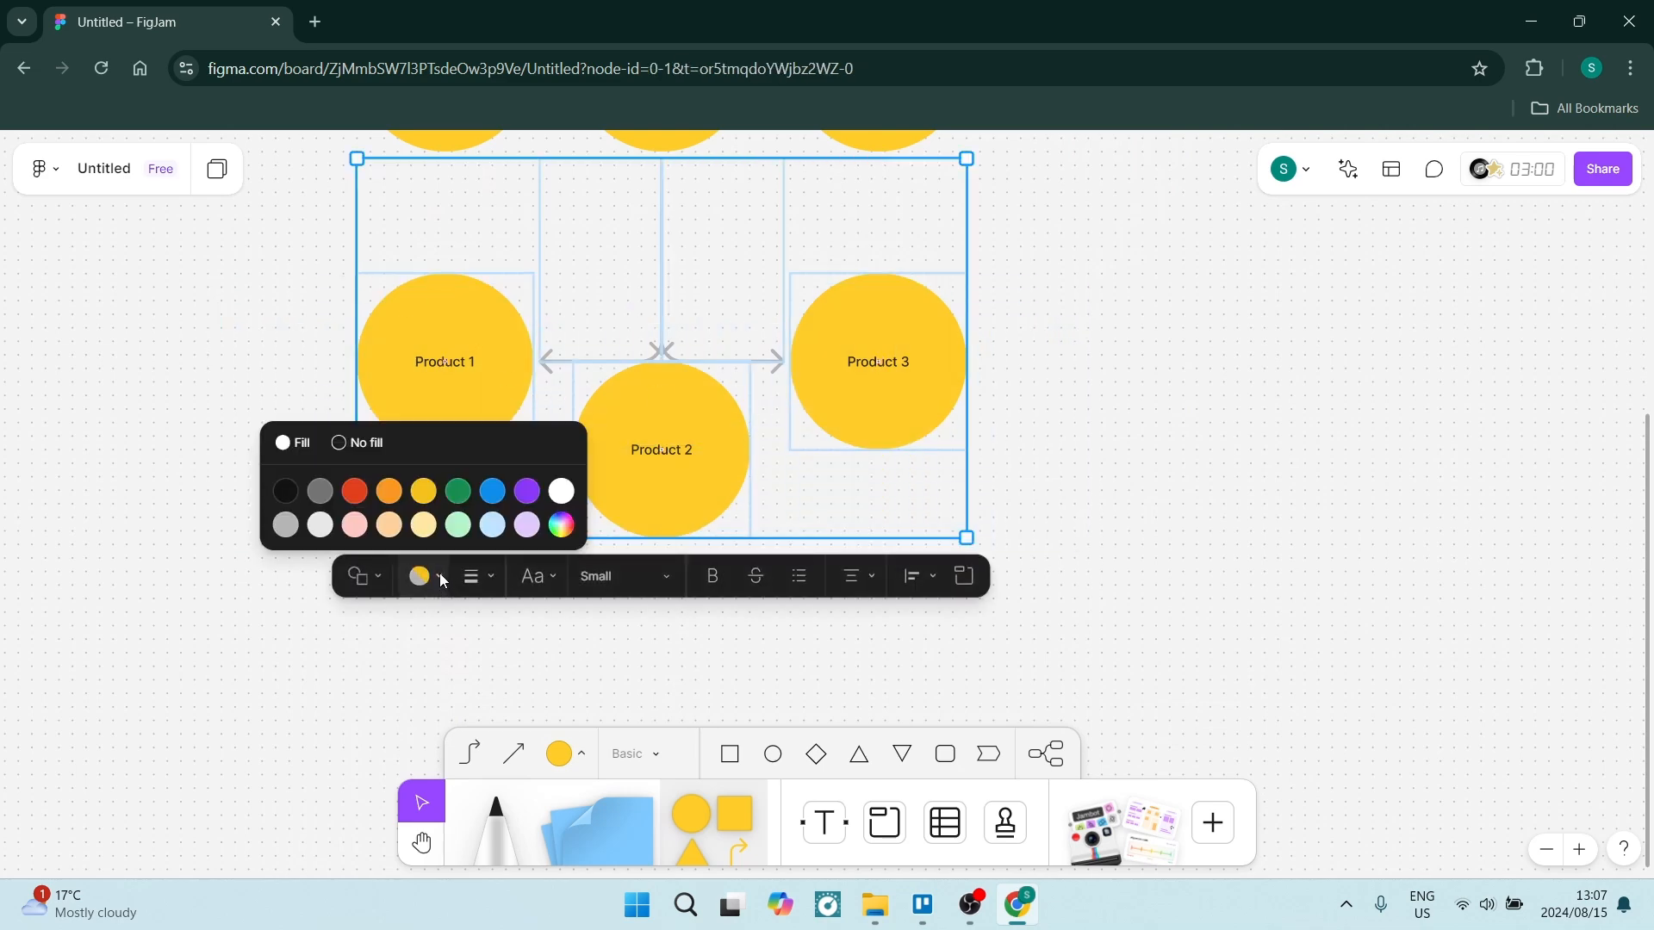
{"action": "left_click", "coordinate": [458, 492]}
Move the Home circle and the Extra Page diamond to rearrange the flowchart layout.
{"action": "scroll", "coordinate": [473, 454], "scroll_direction": "down", "scroll_amount": 2, "text": "ctrl"}
{"action": "scroll", "coordinate": [474, 454], "scroll_direction": "up", "scroll_amount": 4}
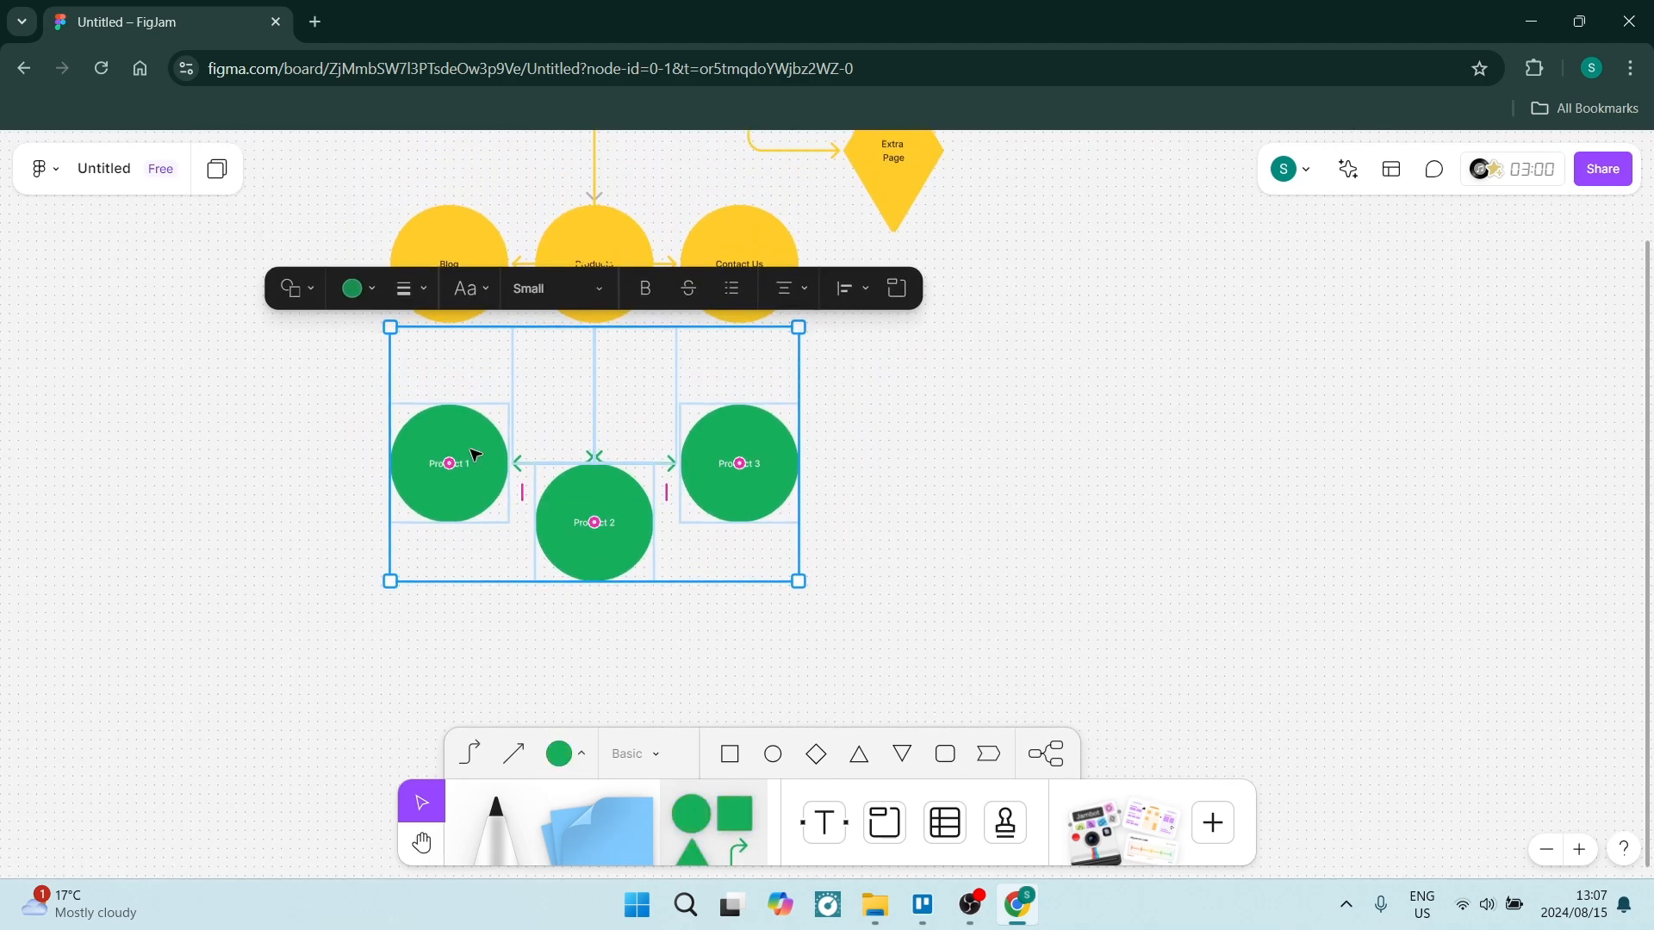
{"action": "left_click_drag", "start_coordinate": [875, 310], "coordinate": [938, 396]}
{"action": "left_click_drag", "start_coordinate": [601, 265], "coordinate": [451, 270]}
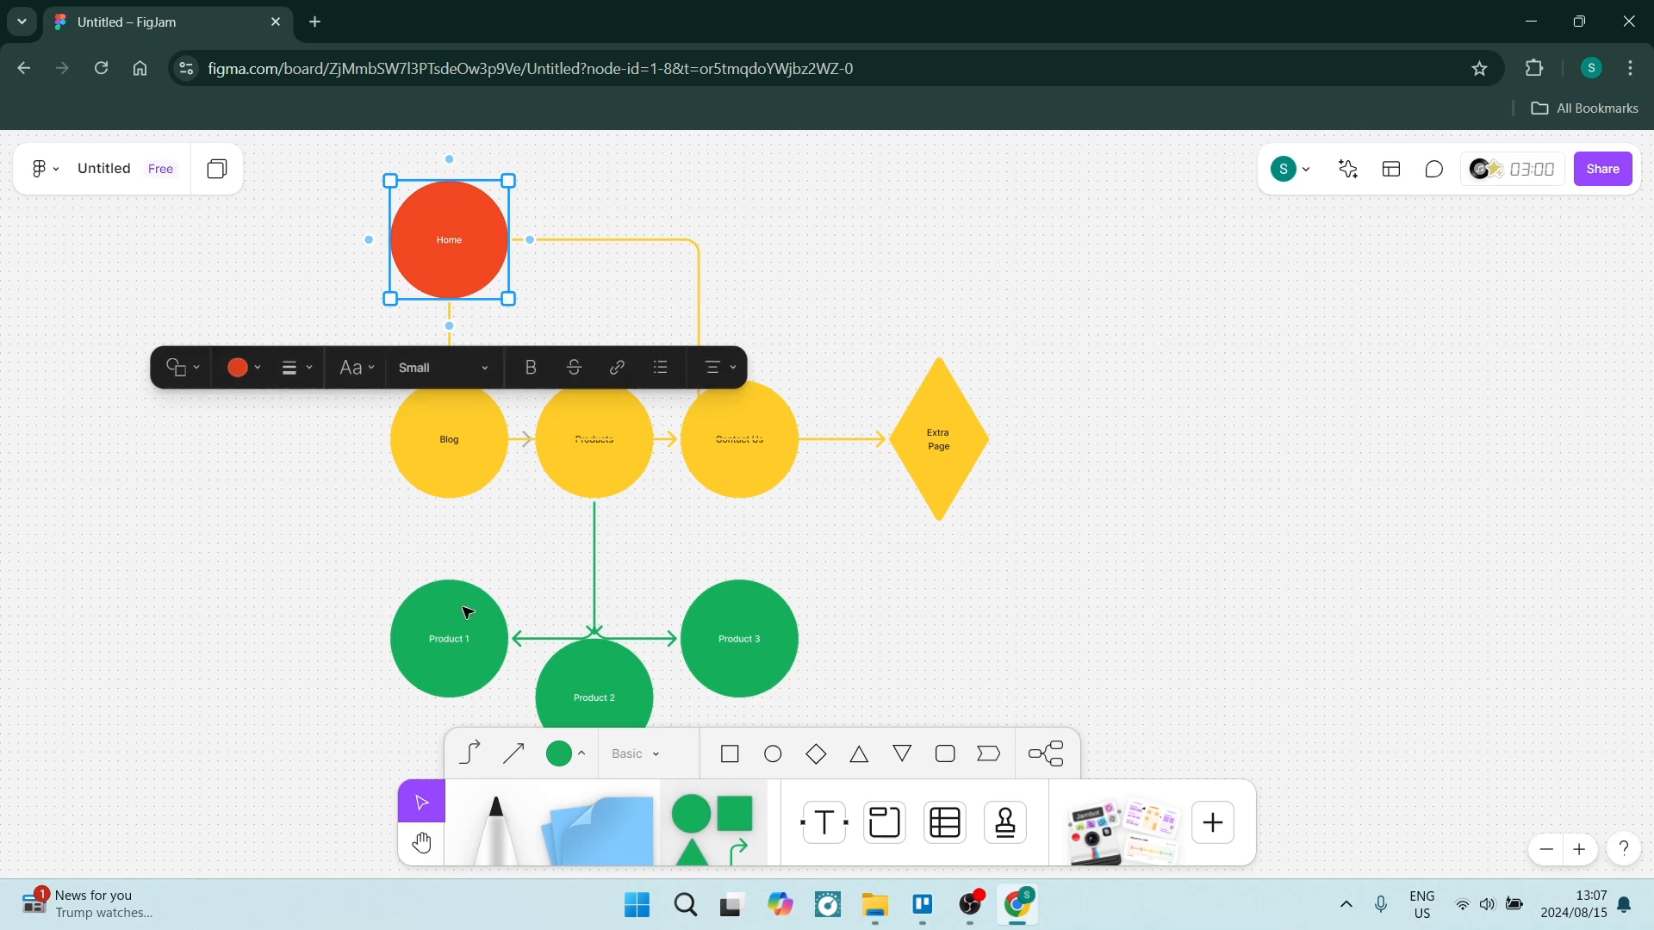
Move Product 2 up to line it up with Product 1 and Product 3.
{"action": "mouse_move", "coordinate": [476, 631]}
{"action": "left_mouse_down"}
{"action": "mouse_move", "coordinate": [454, 619]}
{"action": "mouse_move", "coordinate": [472, 619]}
{"action": "left_mouse_up"}
{"action": "left_click_drag", "start_coordinate": [591, 683], "coordinate": [593, 617]}
{"action": "left_click", "coordinate": [258, 563]}
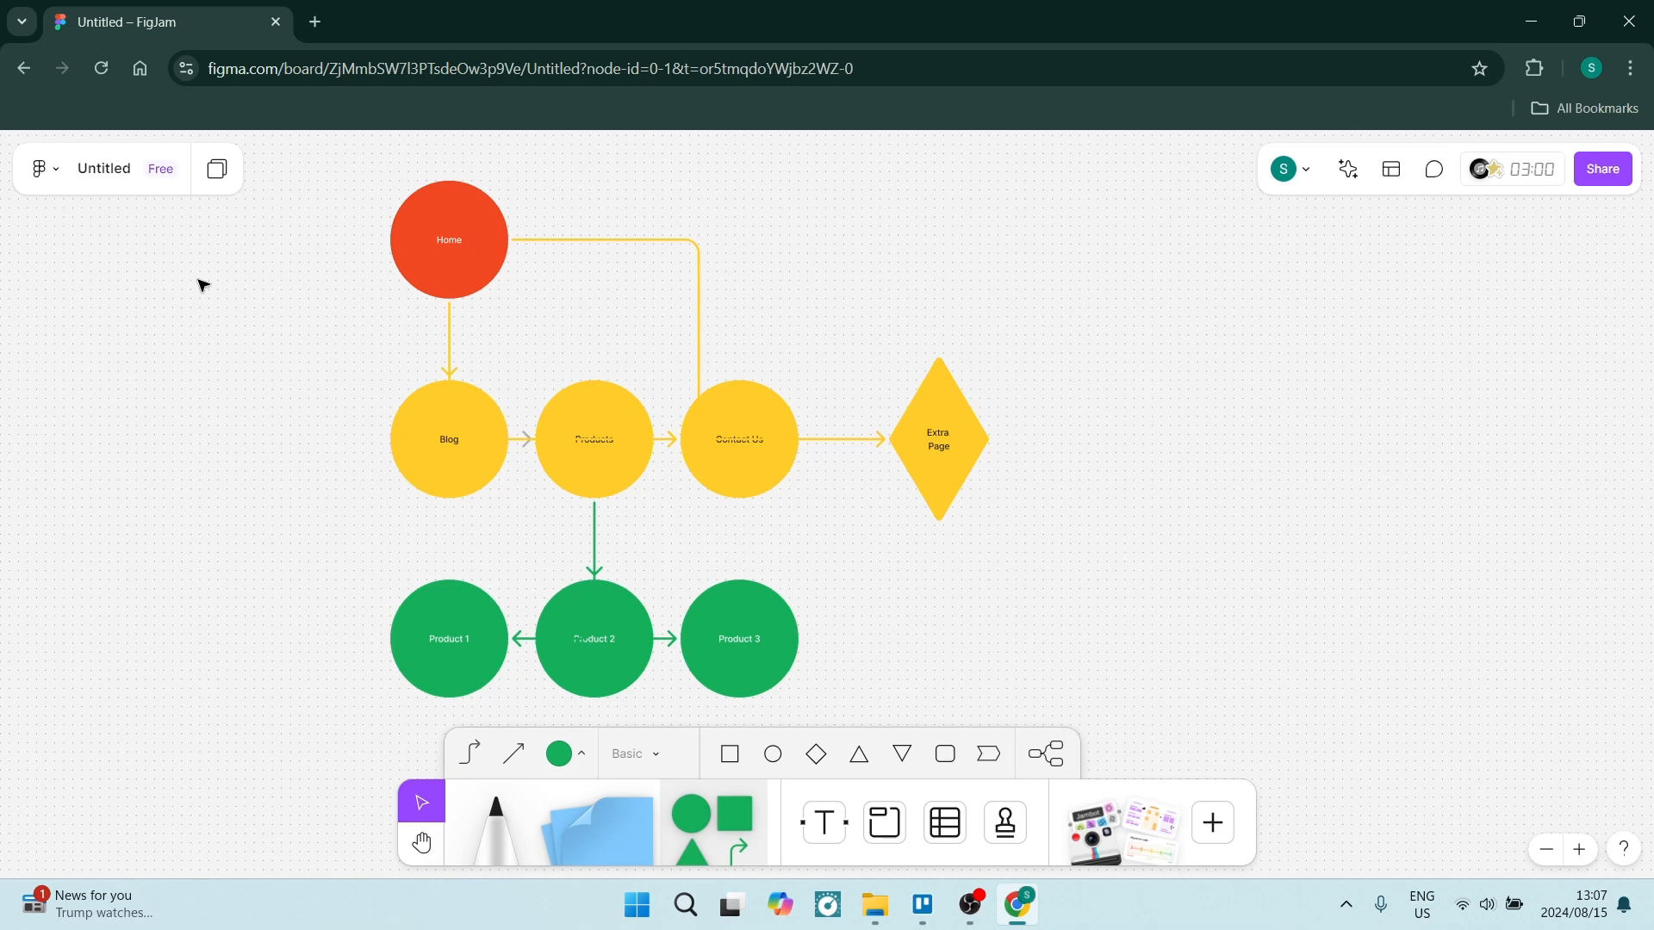
Export the entire board as a PNG with a Grid background and open the downloaded file.
{"action": "left_click", "coordinate": [40, 177]}
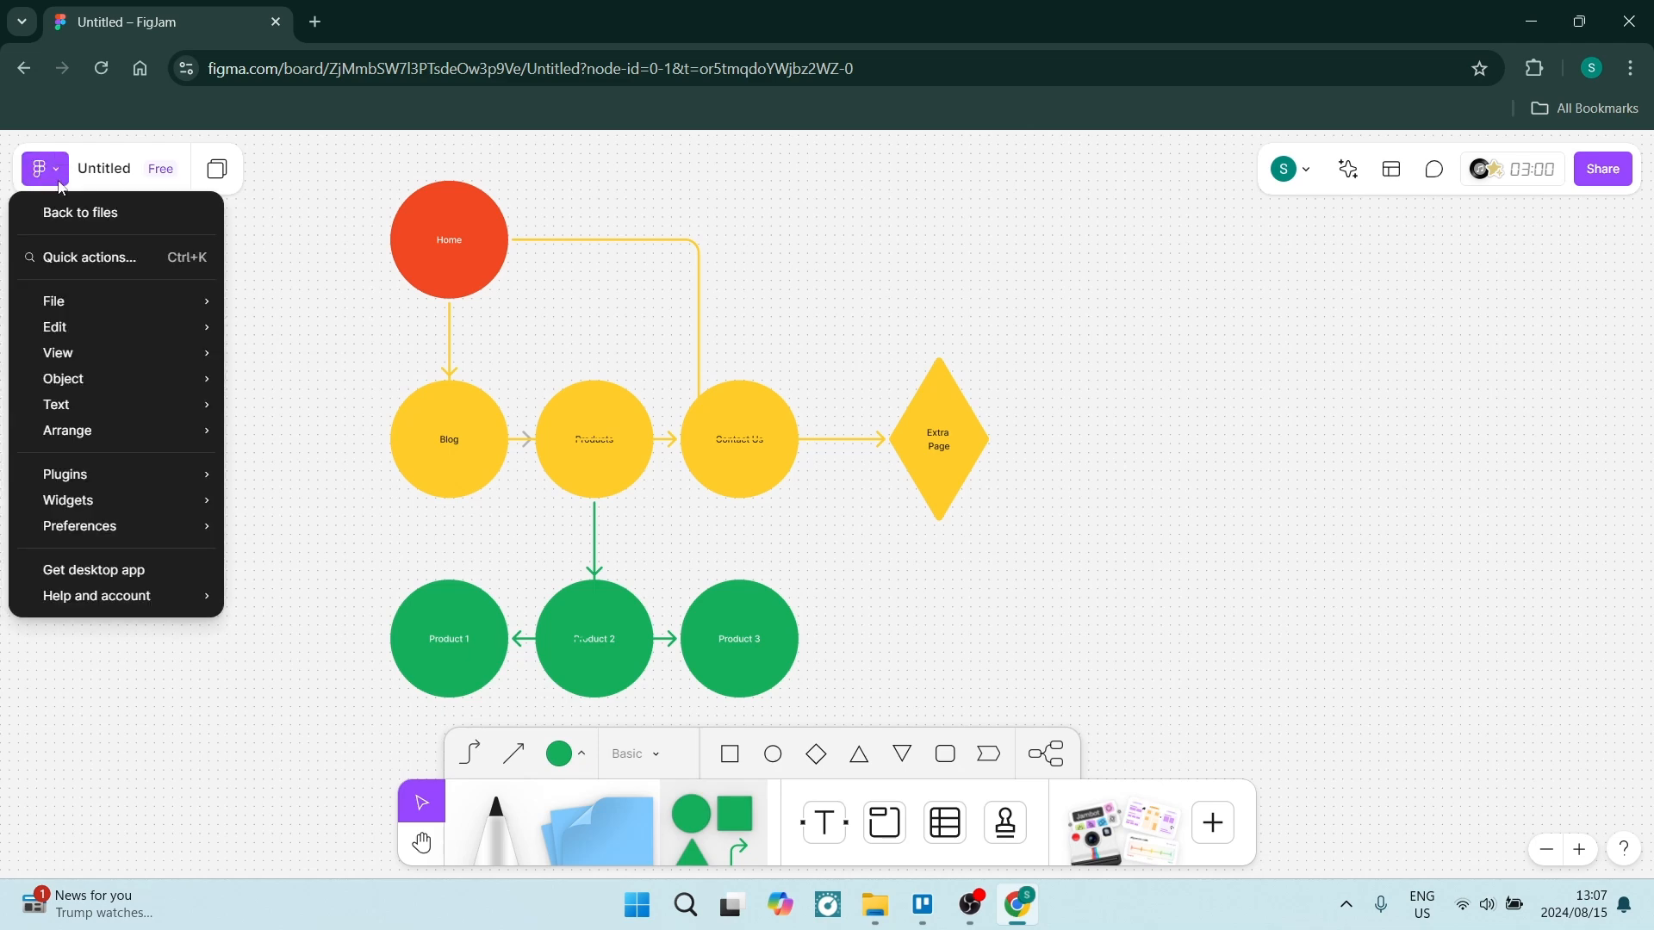
{"action": "mouse_move", "coordinate": [57, 307]}
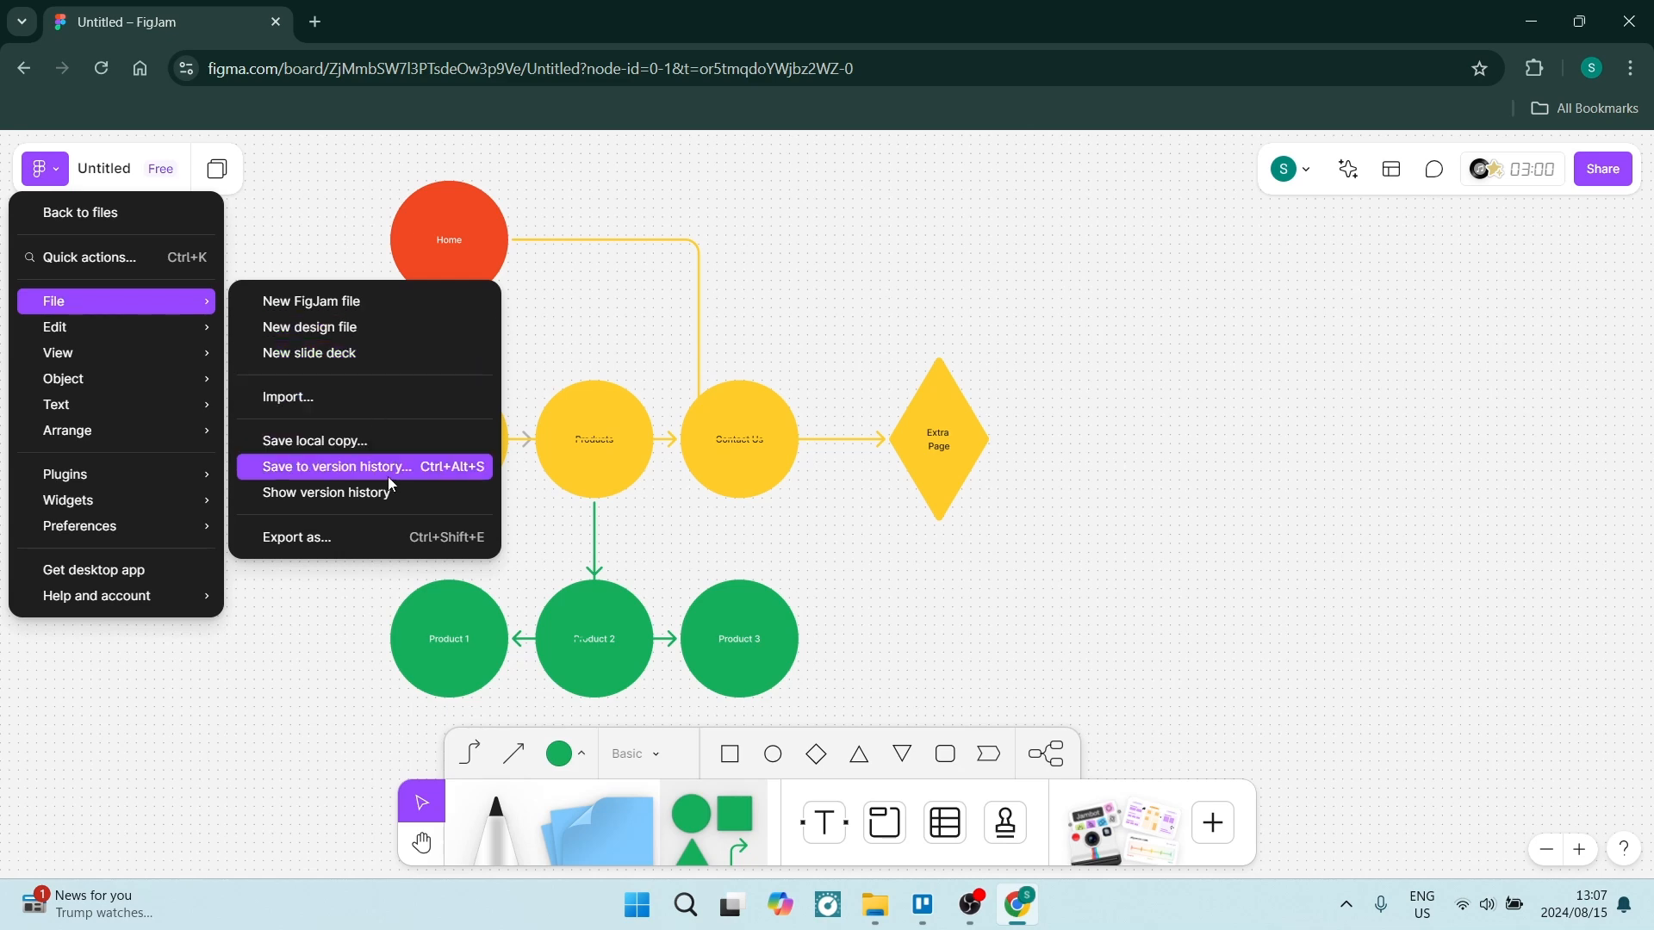
{"action": "left_click", "coordinate": [369, 536]}
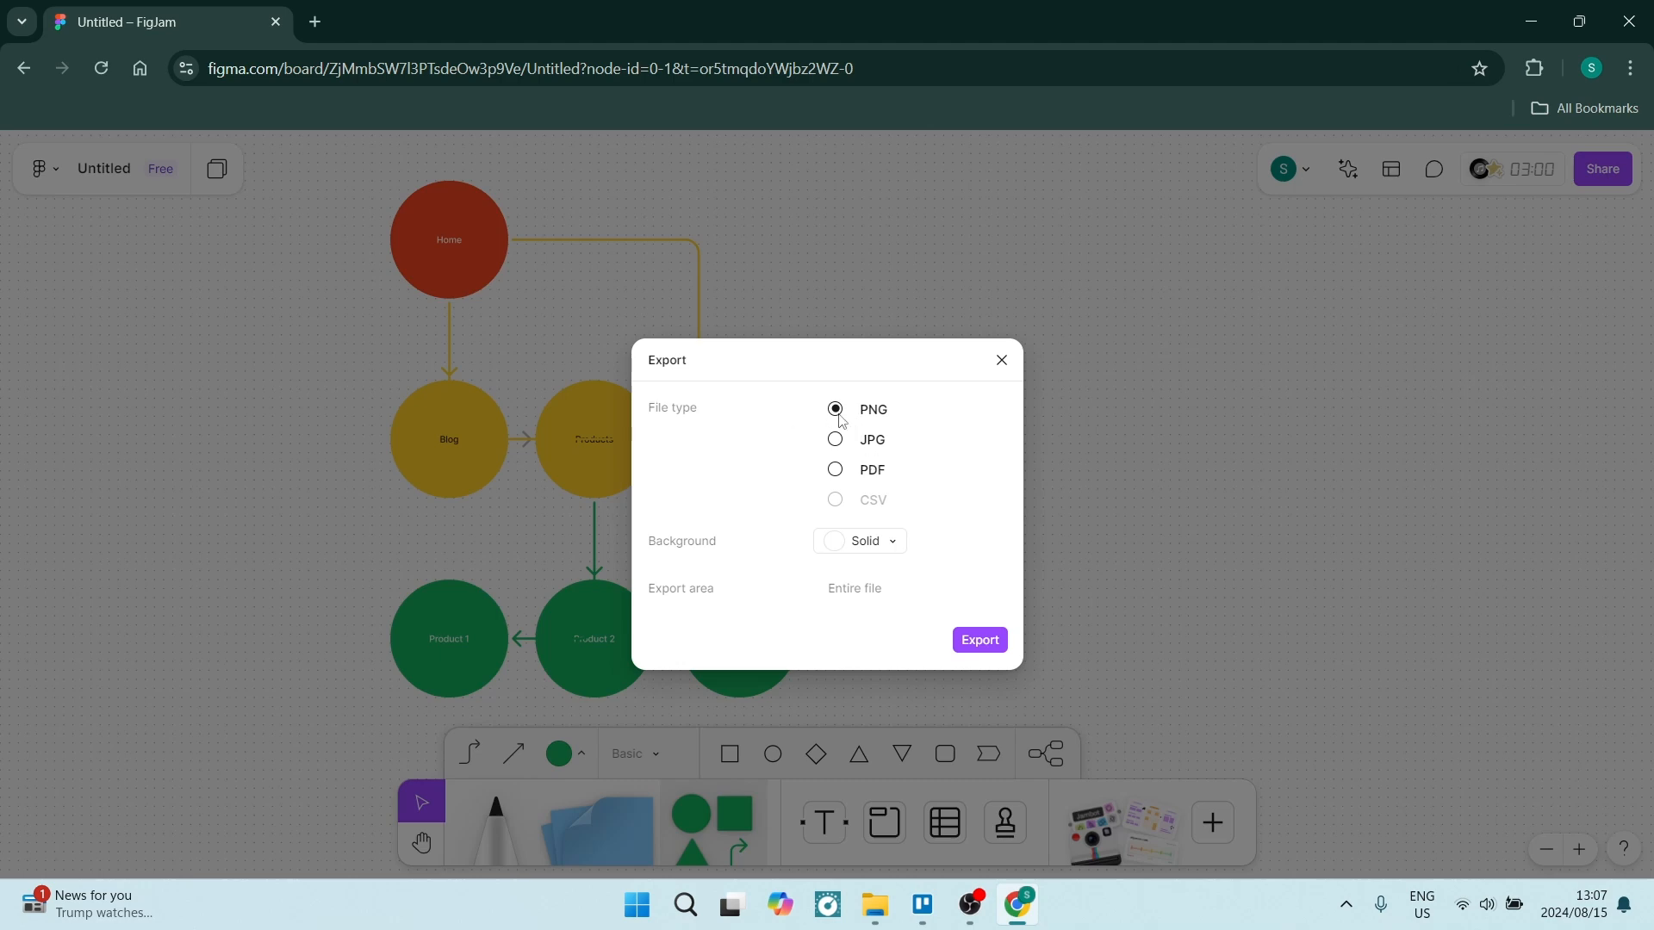
{"action": "left_click", "coordinate": [886, 543]}
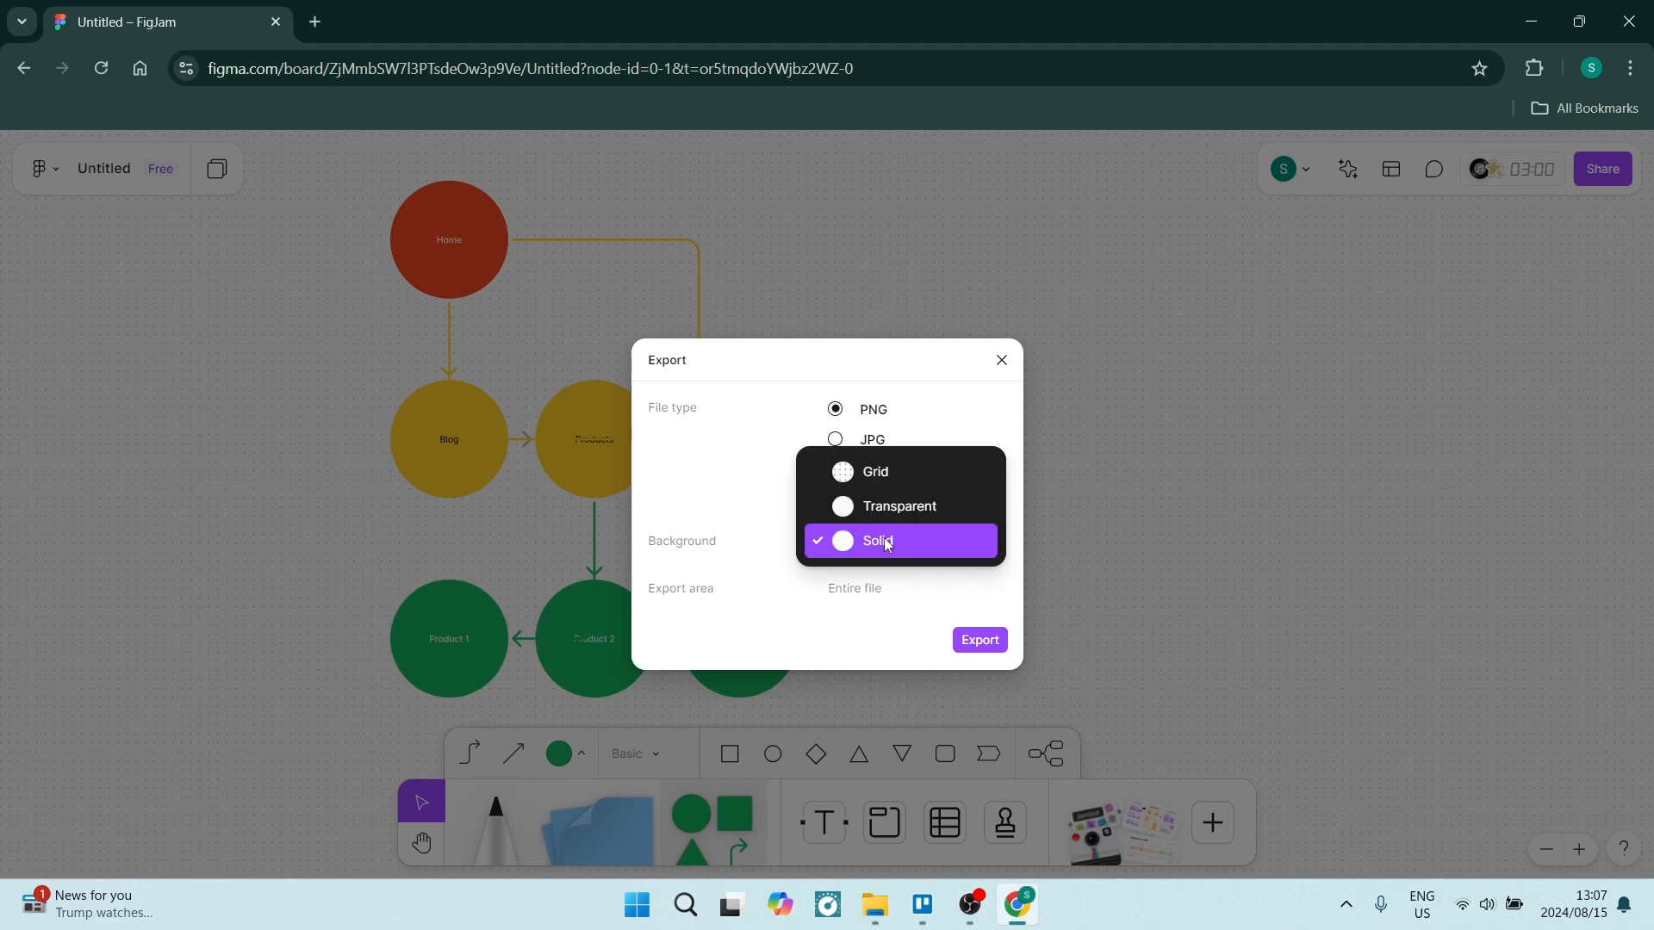
{"action": "left_click", "coordinate": [851, 476]}
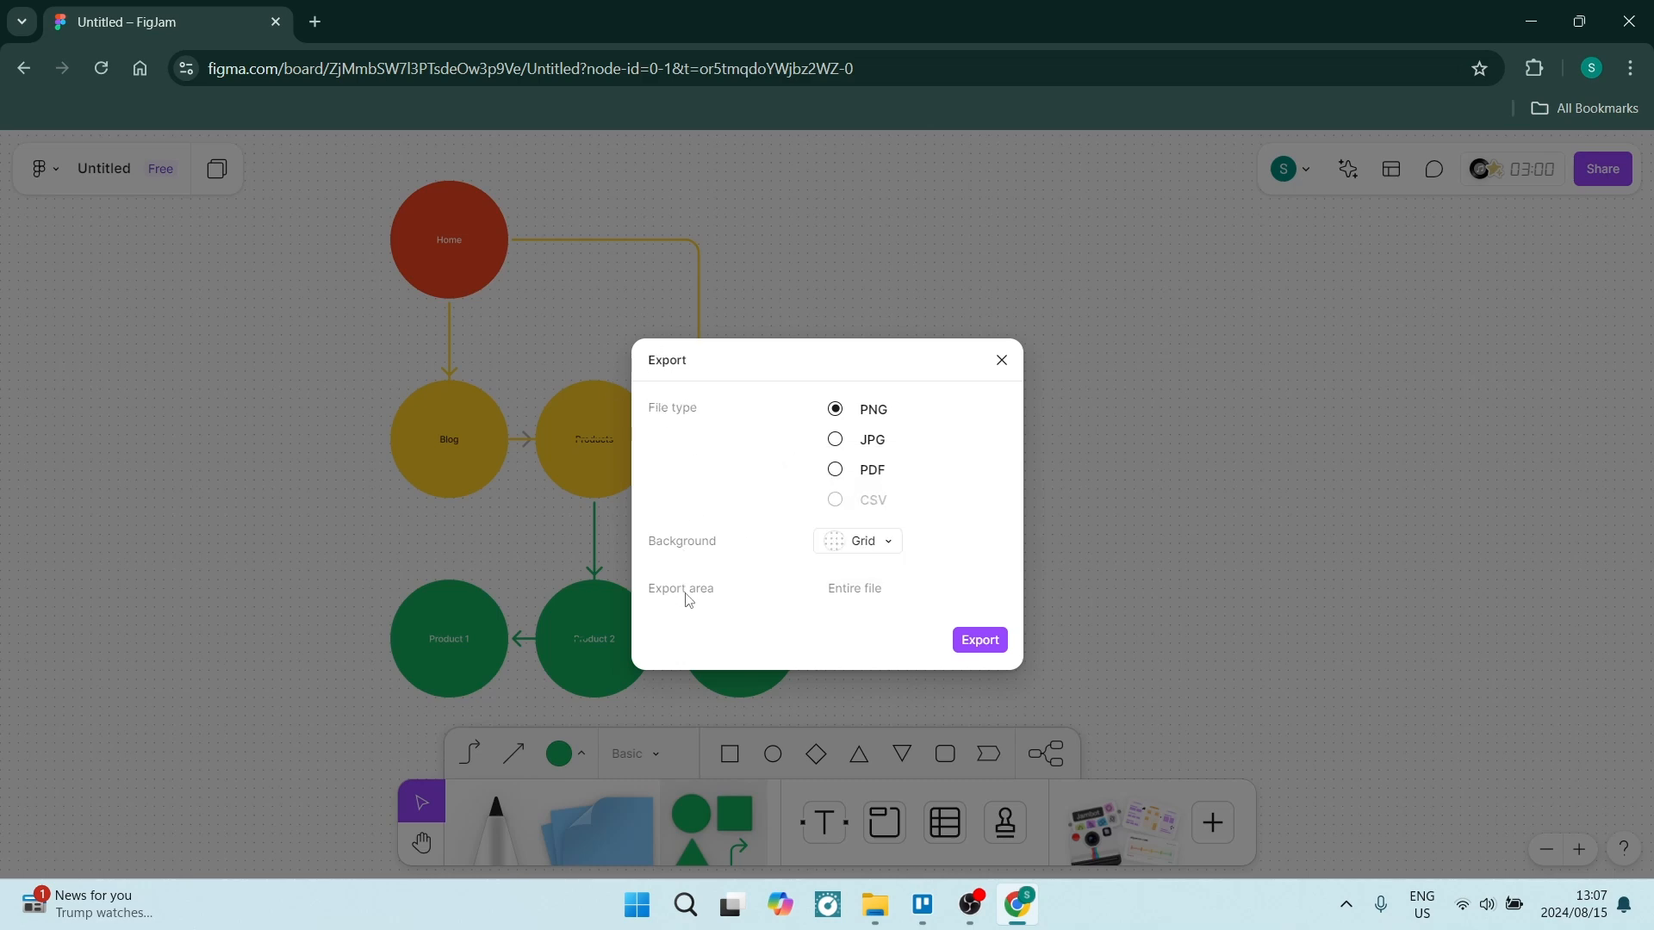
{"action": "left_click", "coordinate": [980, 650]}
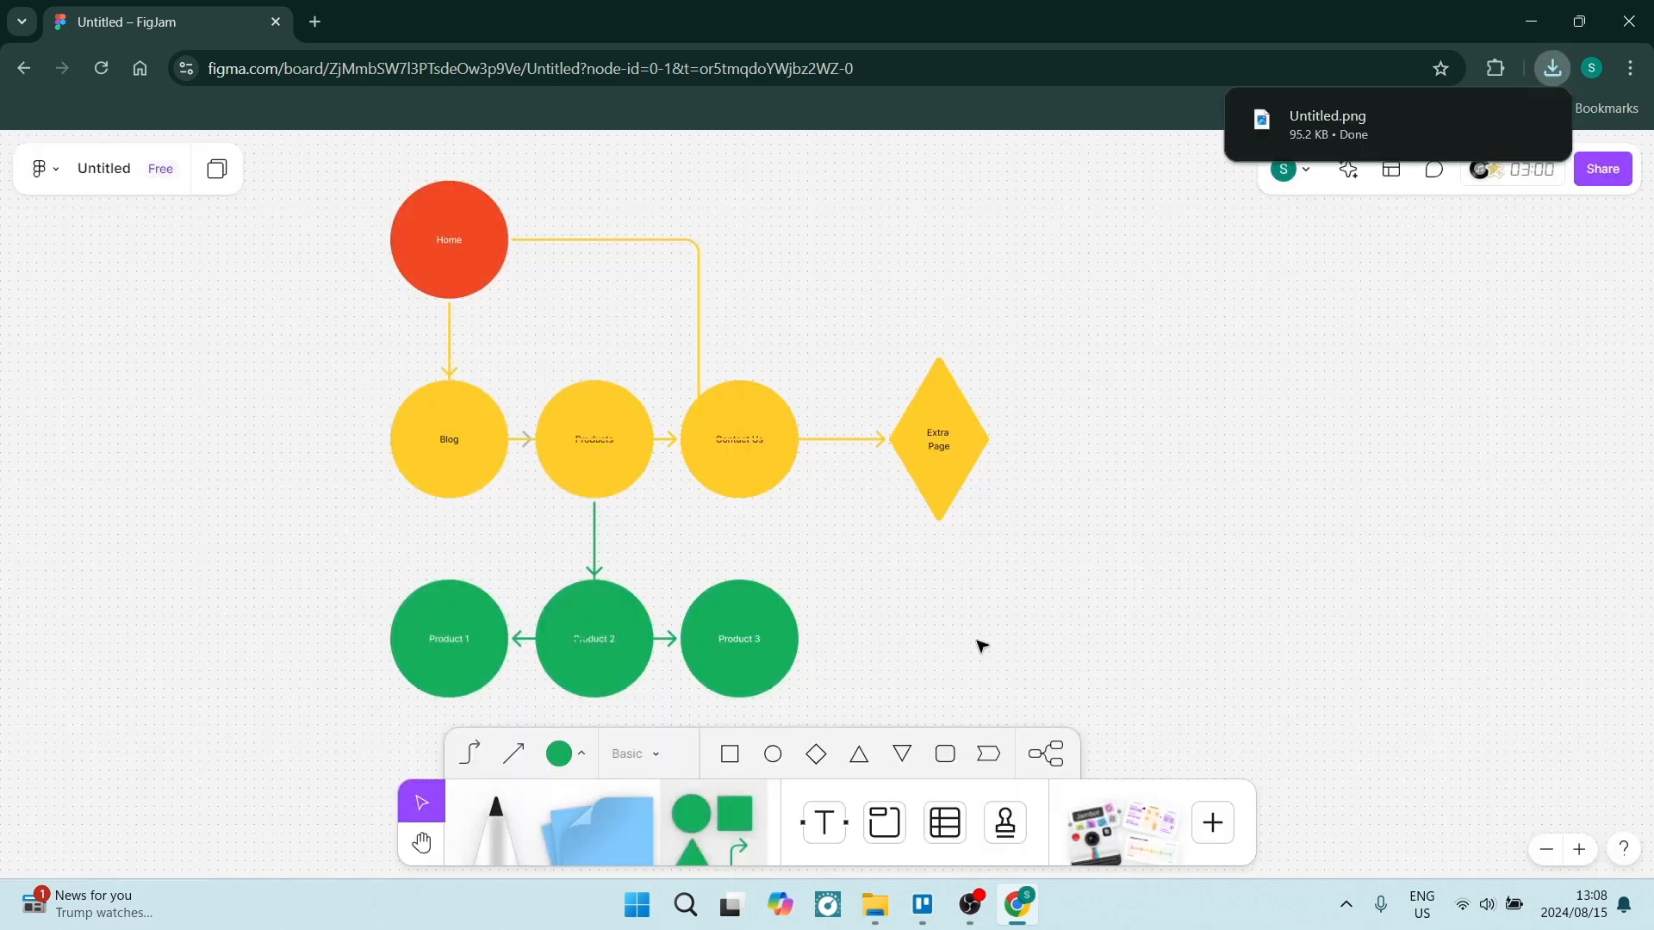
{"action": "left_click", "coordinate": [1362, 127]}
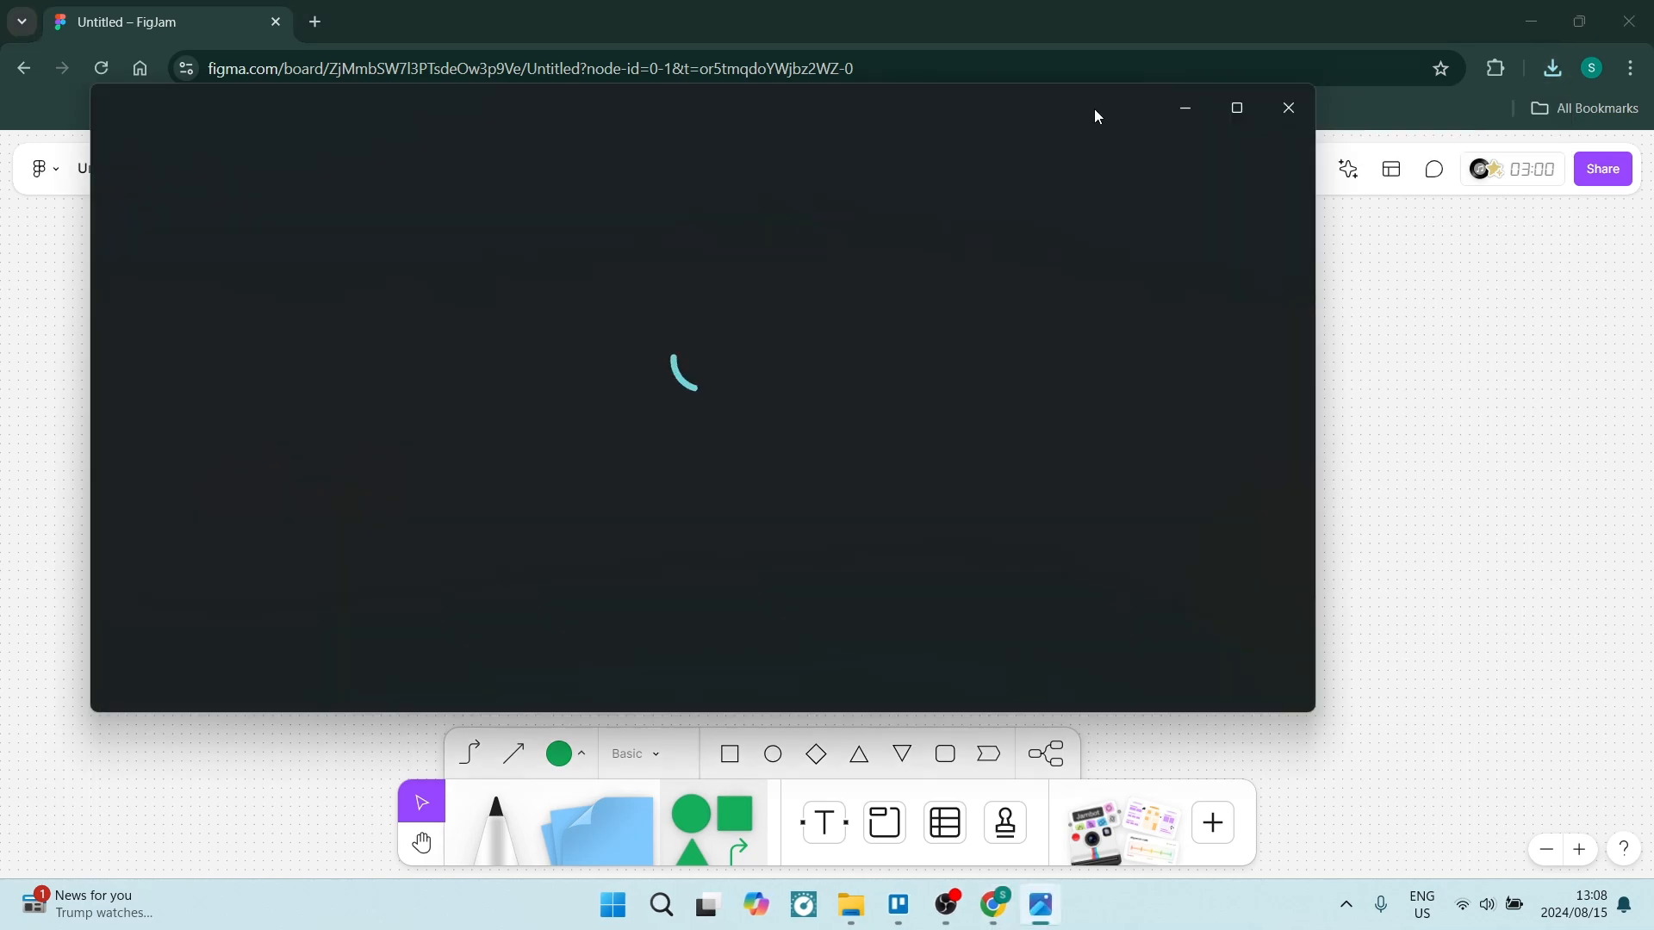